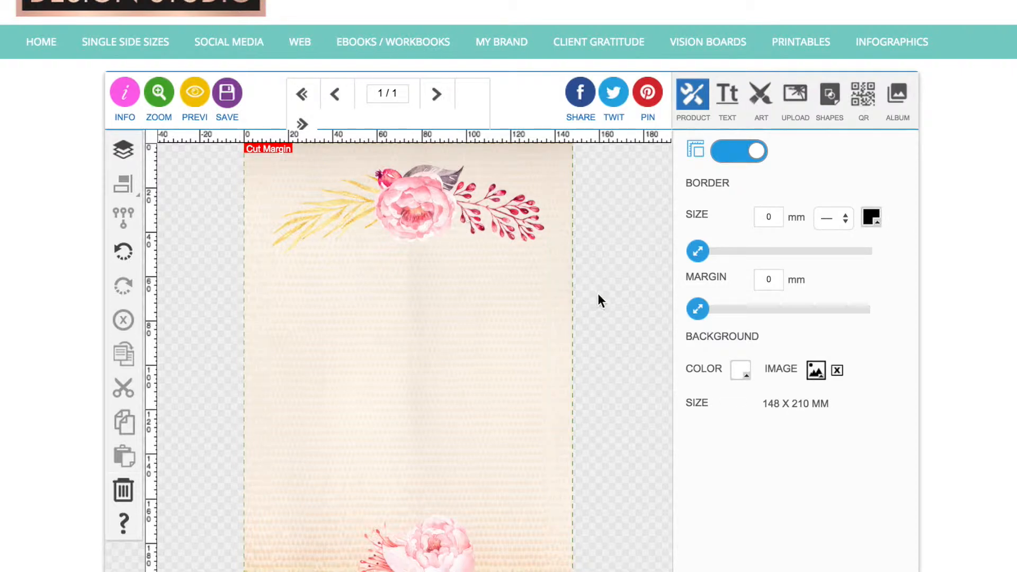
Add a text block reading "DESIGN STUDIO" to the page and straighten it by setting its curve to 0.
scroll(612, 249, "down", 1)
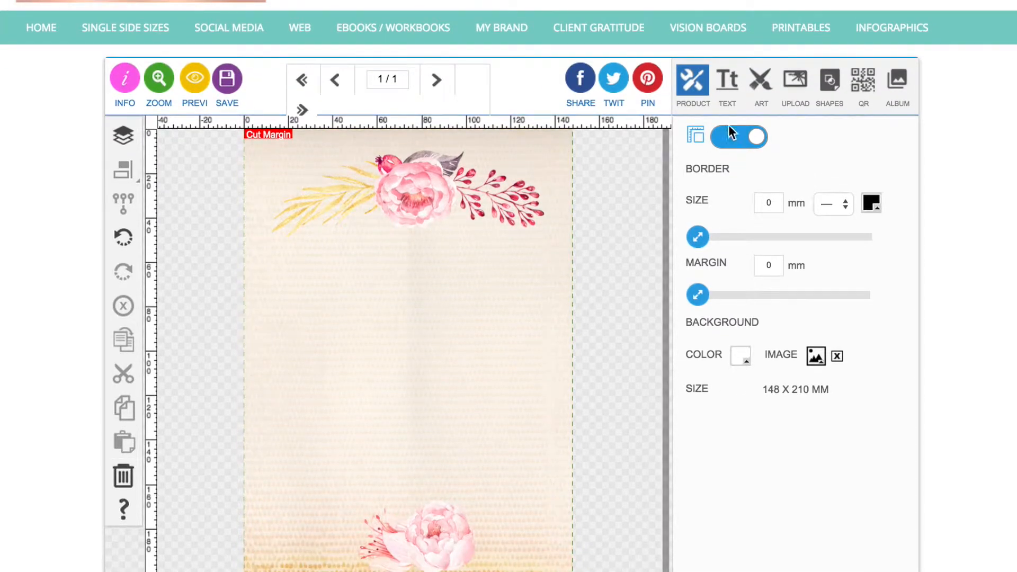
left_click(761, 84)
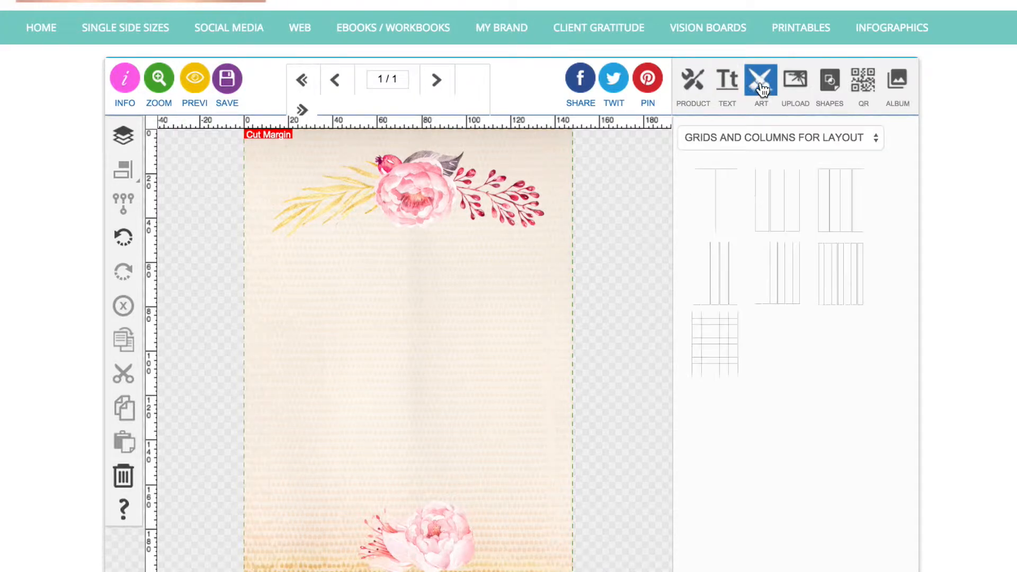
left_click(728, 89)
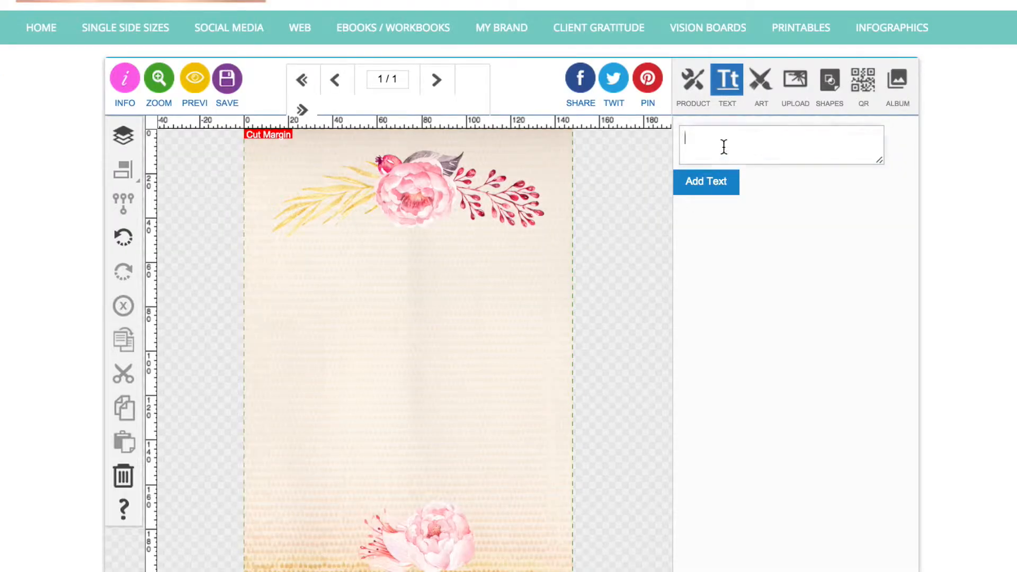
type("DESIGN STUDIO")
left_click(702, 186)
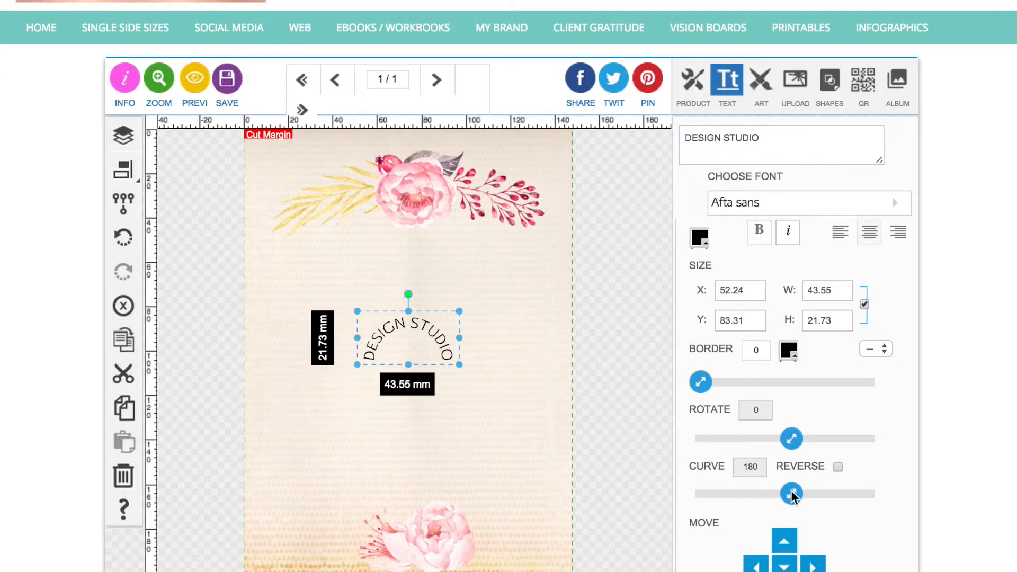
left_click_drag(791, 495, 431, 498)
Change the font of the "DESIGN STUDIO" title to Arcon.
left_click(737, 212)
scroll(739, 226, "up", 15)
scroll(745, 248, "up", 15)
scroll(744, 248, "up", 15)
scroll(744, 248, "up", 8)
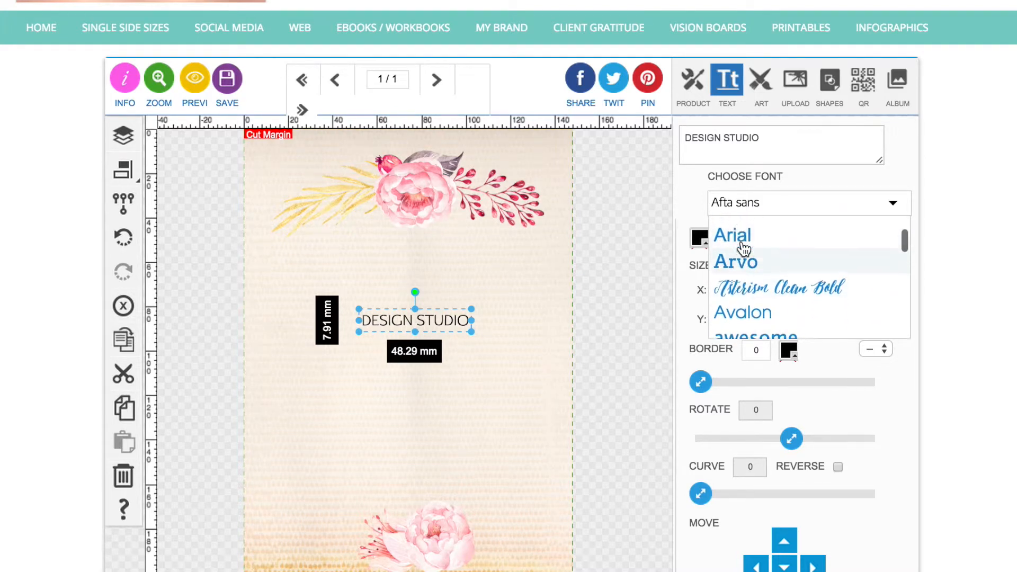
scroll(744, 248, "up", 2)
left_click(744, 246)
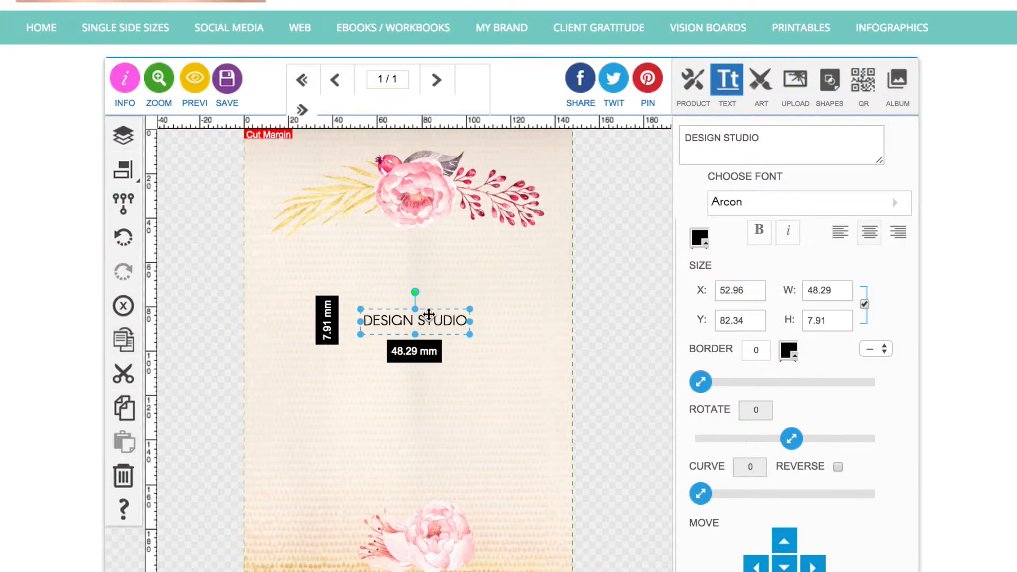
Enlarge the title to about 61 mm wide, raise it towards the top flowers, and center it horizontally relative to the page.
left_click_drag(470, 309, 448, 289)
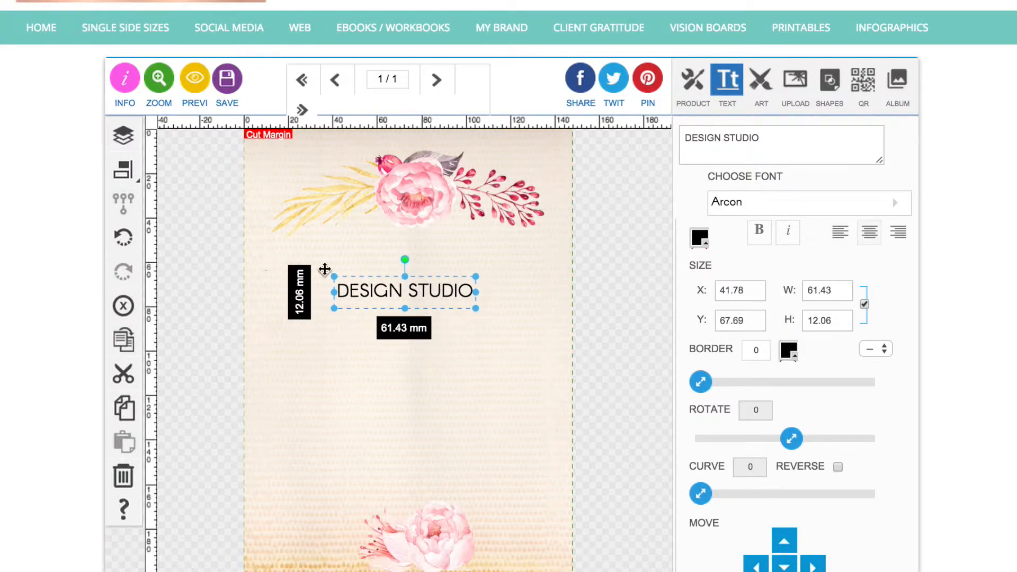
left_click(123, 169)
left_click(199, 169)
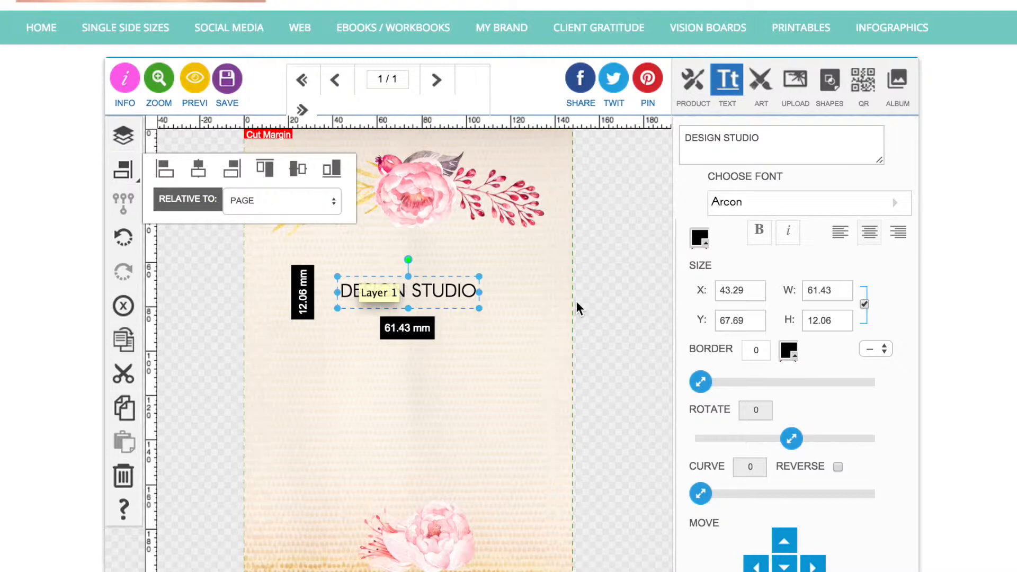
left_click(606, 301)
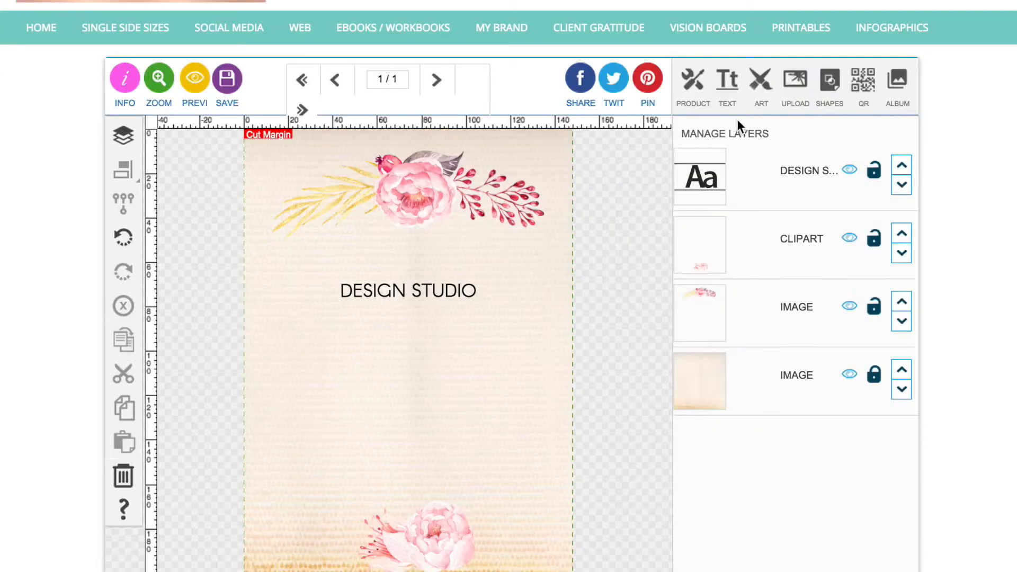
Add the tagline "An online graphic design platform for entrepreneurs and business owners" on two lines and shrink it to about 79 mm wide.
left_click(727, 82)
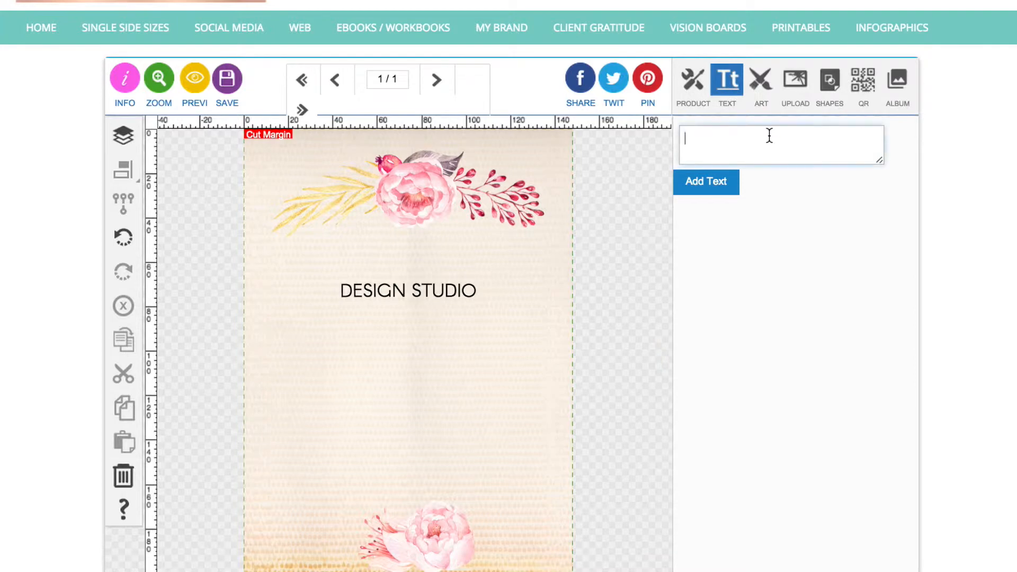
type("An online graphic design platform for entrepreneurs and business owners")
left_click(716, 185)
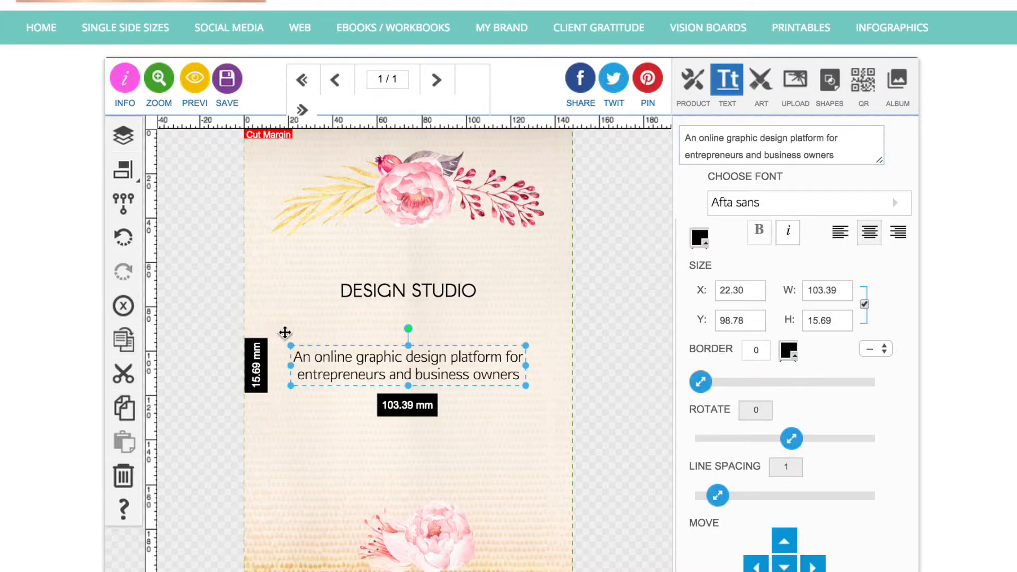
left_click_drag(290, 388, 345, 377)
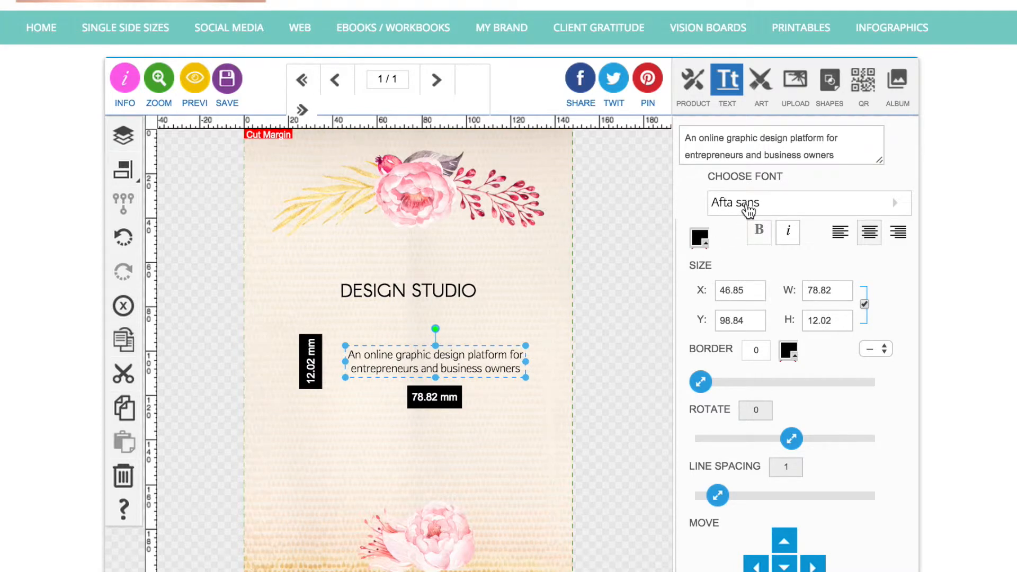
Change the tagline's font to Blogger Sans.
left_click(749, 207)
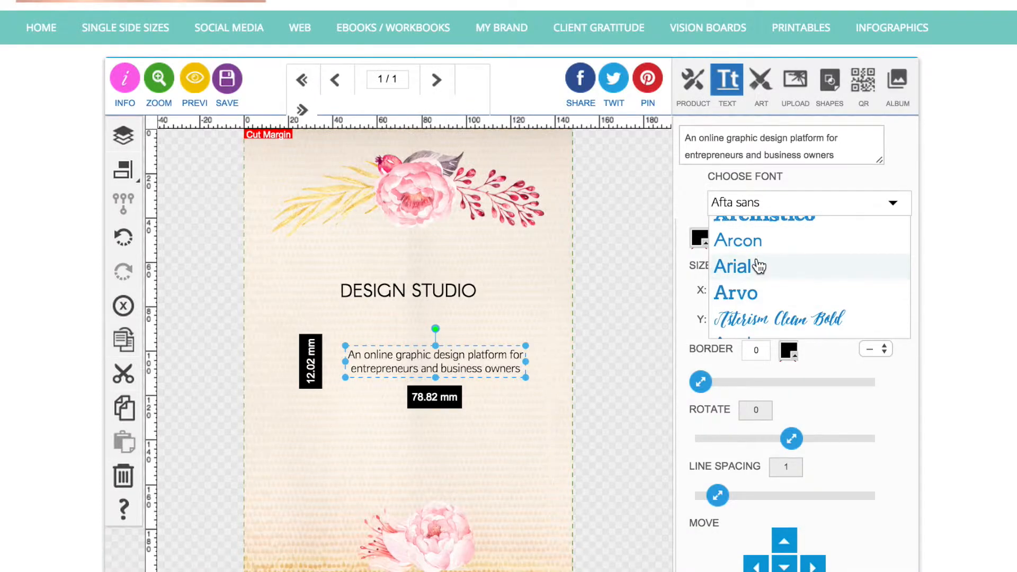
scroll(754, 262, "down", 5)
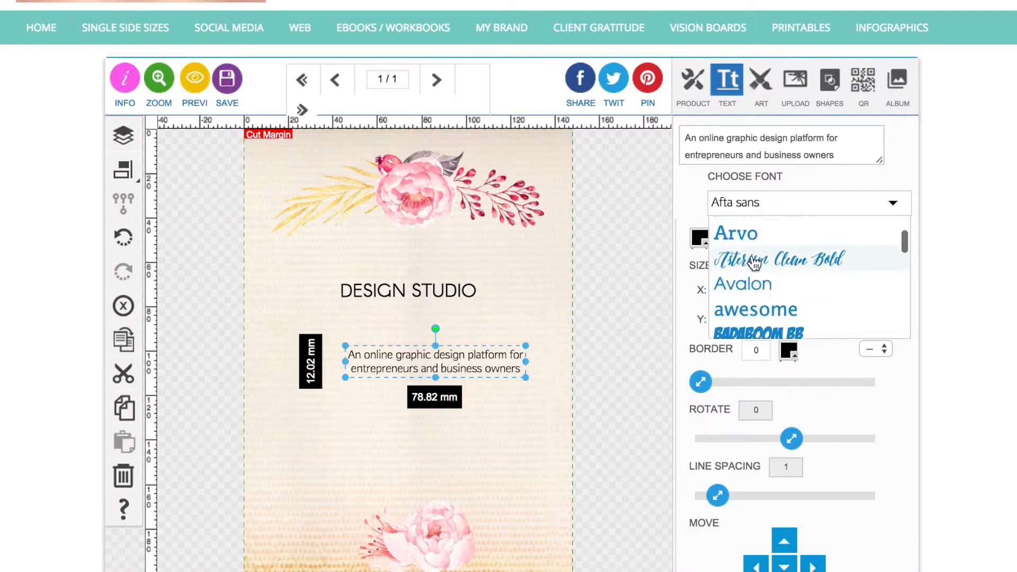
scroll(754, 262, "down", 6)
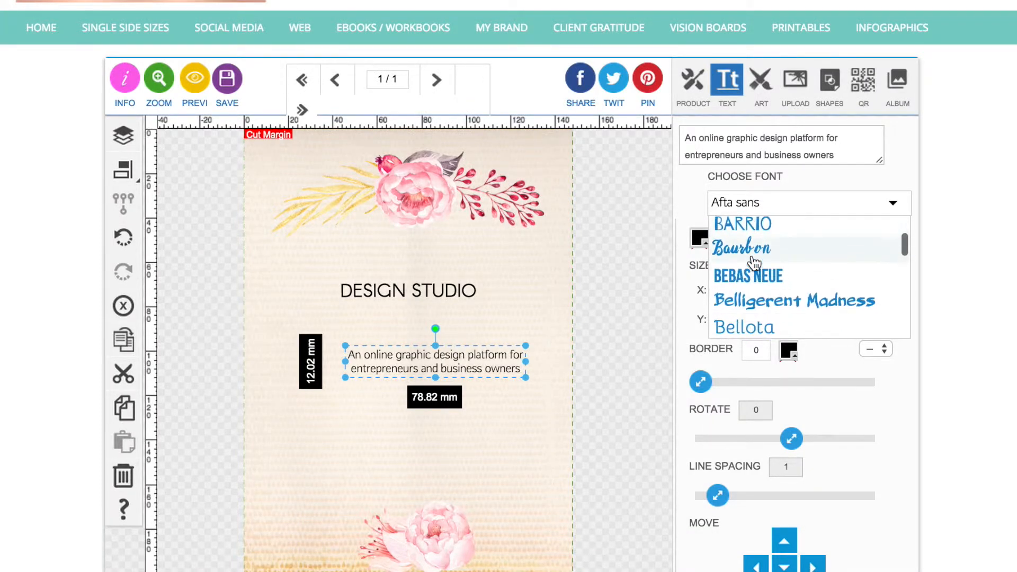
scroll(755, 262, "down", 2)
left_click(755, 262)
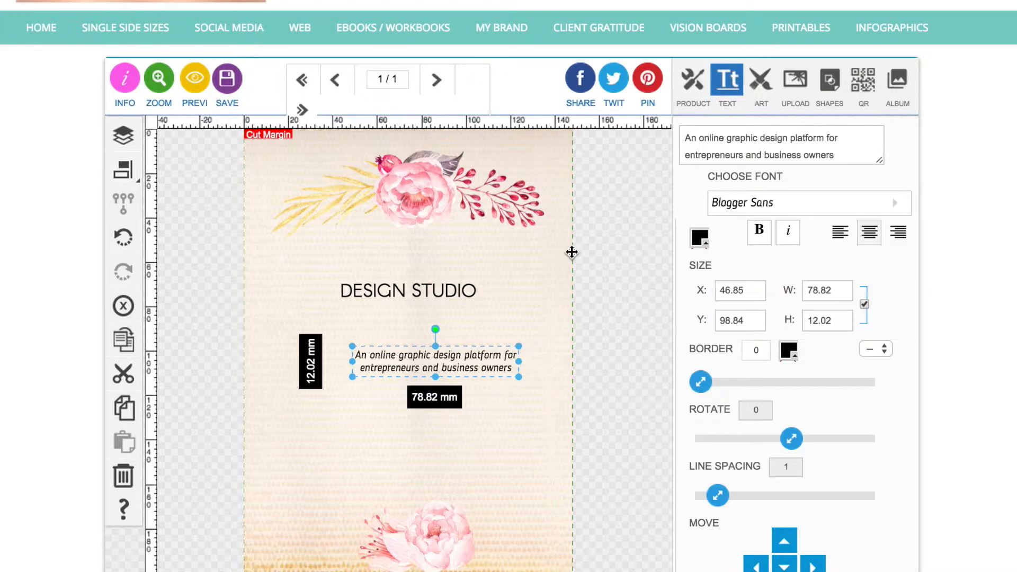
Place the tagline directly under the title at about 68 mm wide and enlarge the title to about 71 mm wide.
left_click_drag(399, 365, 361, 328)
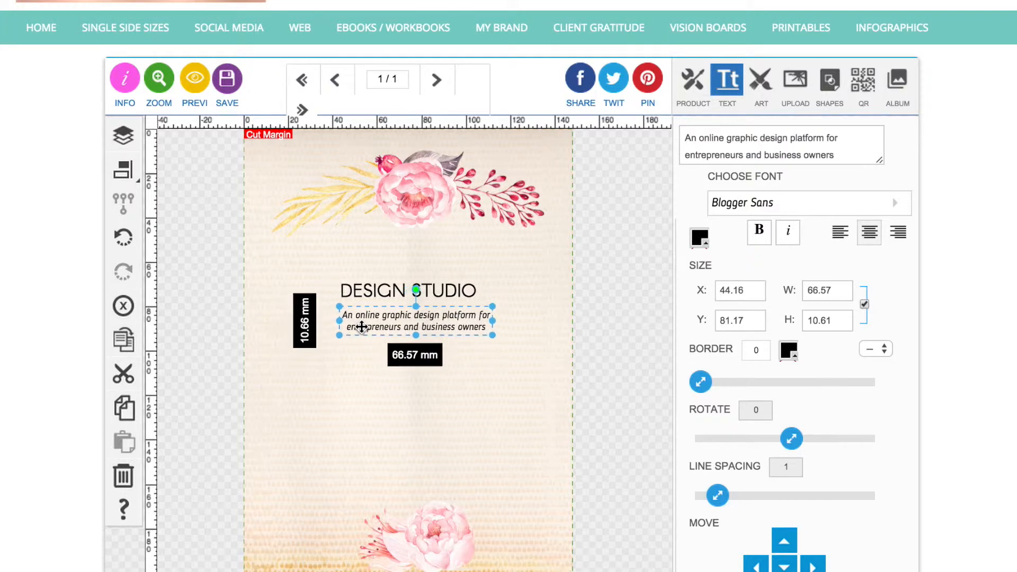
mouse_move(493, 335)
left_mouse_down()
mouse_move(477, 335)
mouse_move(494, 340)
left_mouse_up()
left_click(440, 293)
left_click_drag(478, 276, 502, 271)
Center the title and the tagline horizontally relative to the page, and enlarge the tagline very slightly.
left_click(123, 170)
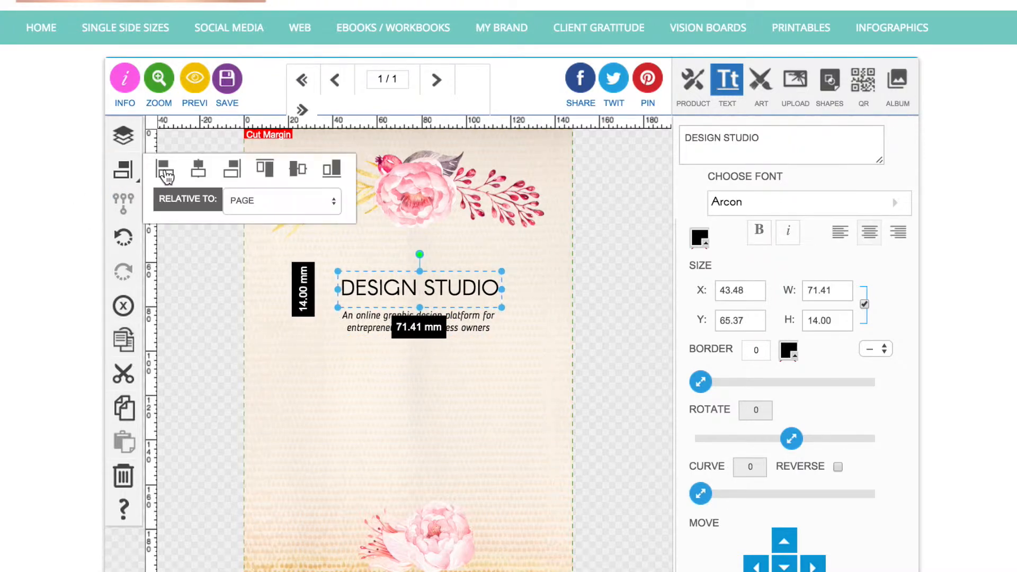
left_click(198, 168)
left_click(334, 310)
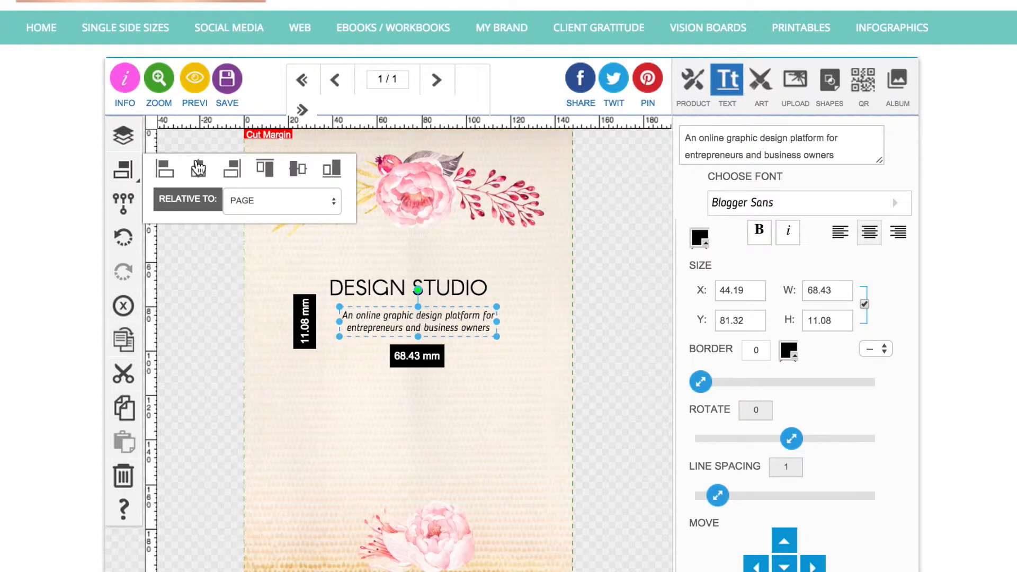
left_click(198, 168)
left_click(202, 308)
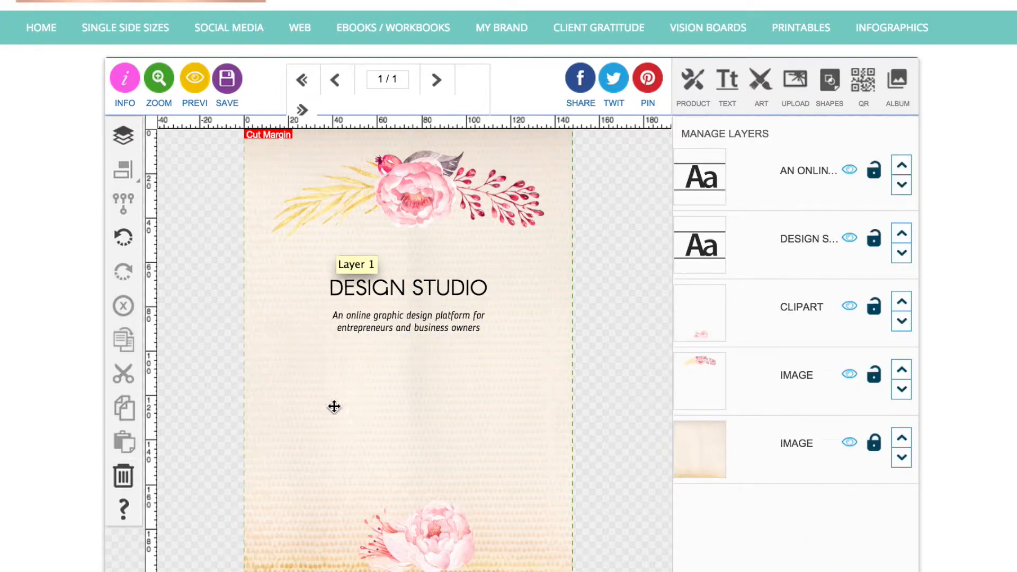
left_click(353, 322)
left_click_drag(328, 308, 327, 306)
Overlay a three-column layout grid enlarged to about 189 mm wide across the page, and remove it again.
left_click(761, 87)
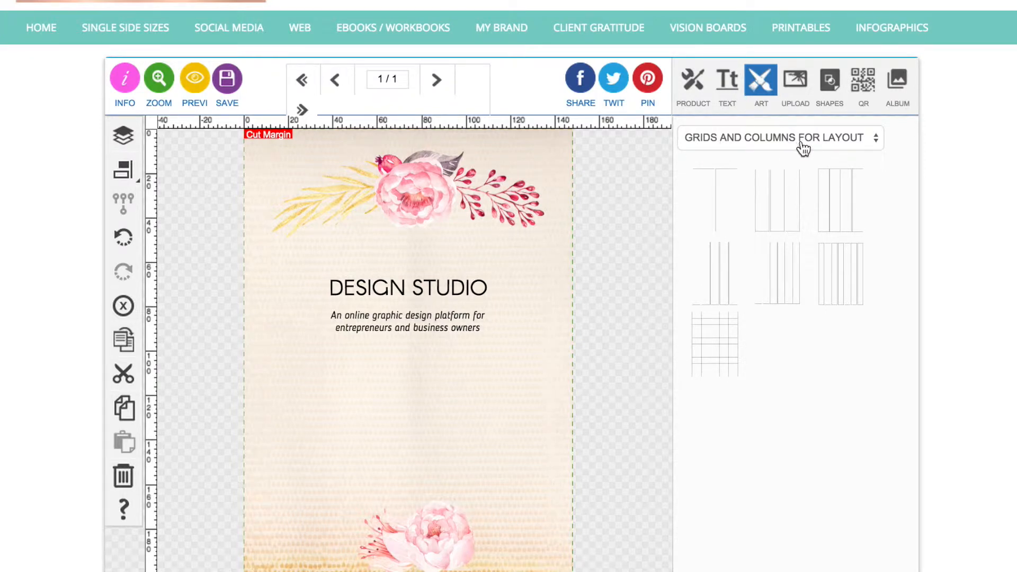
left_click(789, 221)
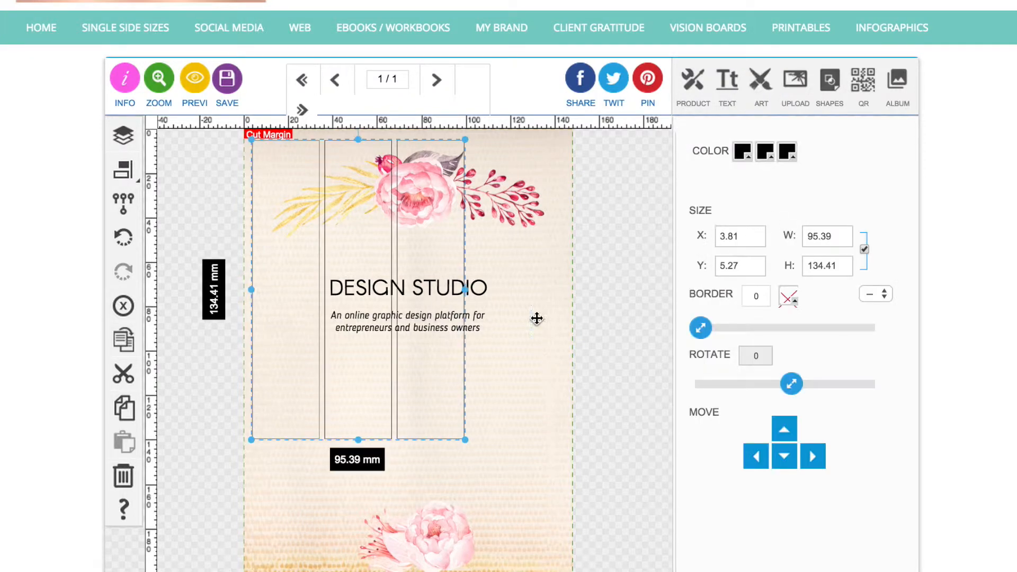
left_click_drag(468, 445, 606, 570)
left_click_drag(251, 389, 186, 392)
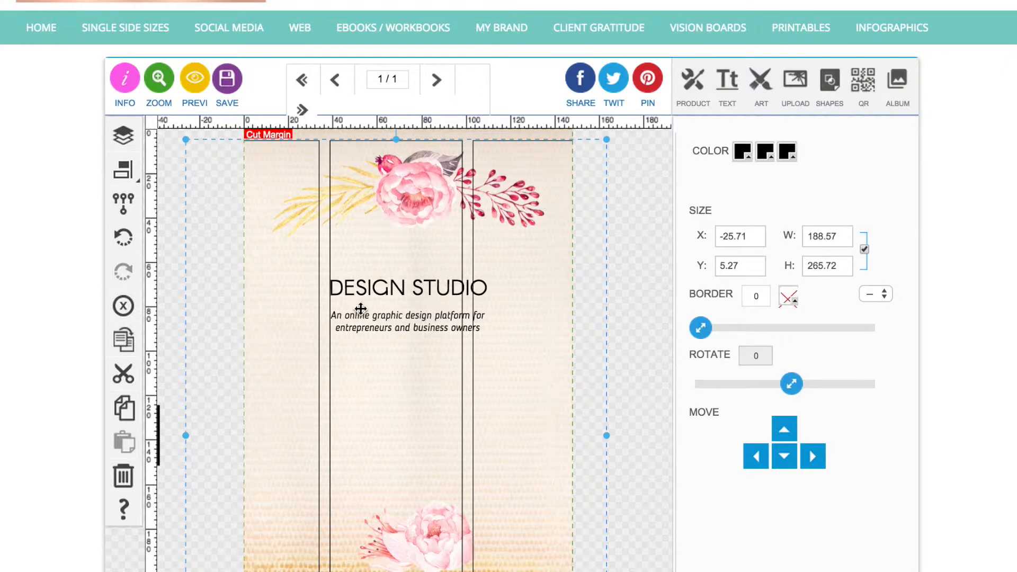
left_click(123, 308)
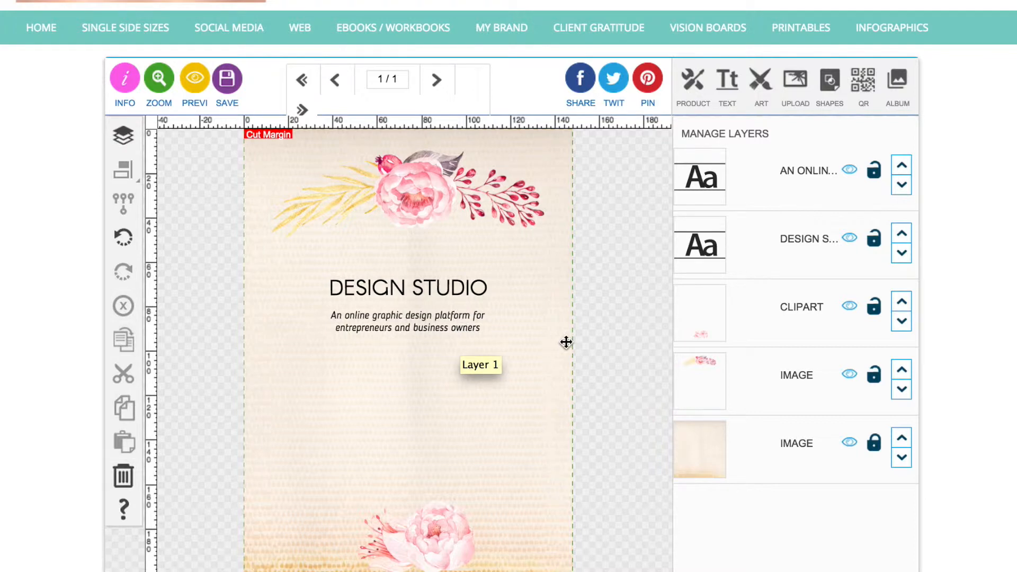
Copy the services list from the notes and add it as a three-line text block starting "graphic design // design elements & stock photos".
left_click(727, 81)
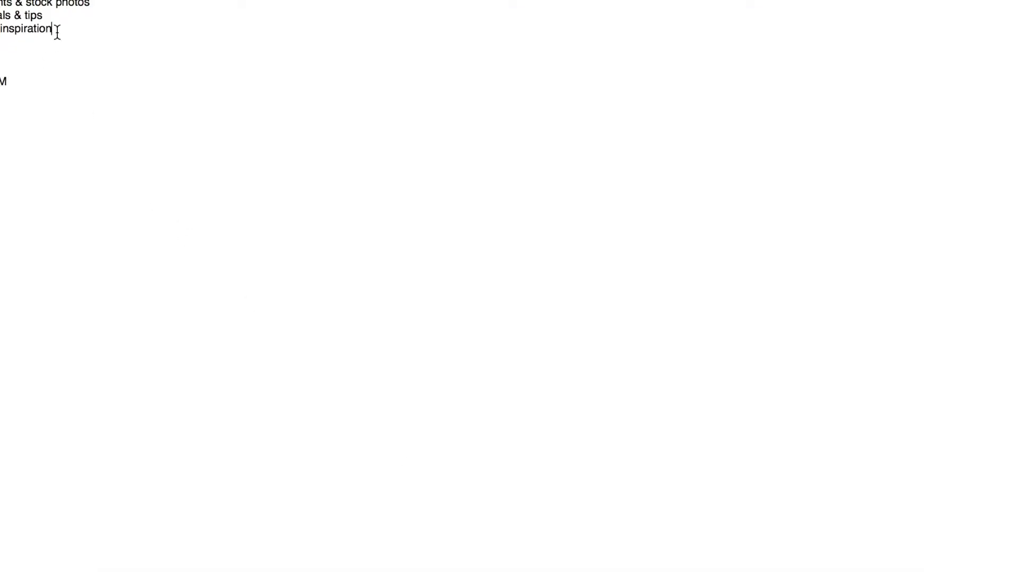
left_click_drag(57, 32, 0, 0)
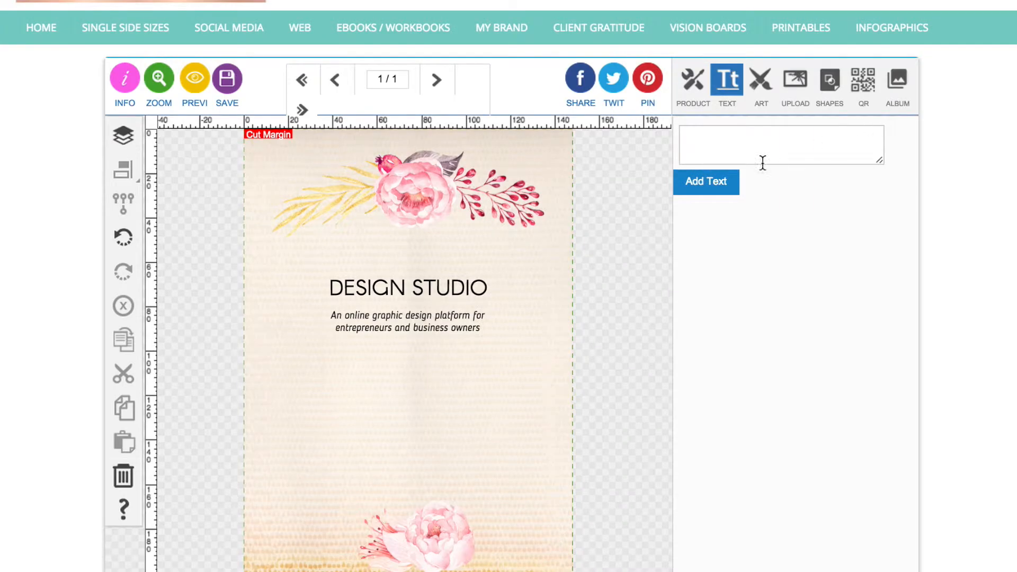
left_click(755, 163)
type("graphic design // design elements & stock photos fully editable templates // tutorials & tips design studio support // design inspiration")
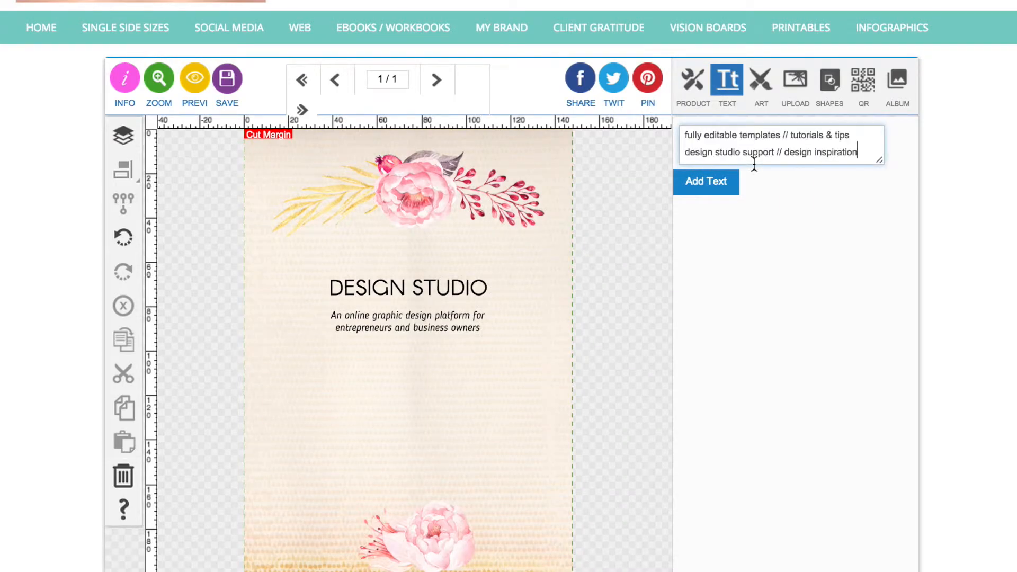
left_click(710, 181)
Position the services text below the tagline, shrink it to about 97 mm wide, and center it horizontally relative to the page.
left_click_drag(399, 387, 399, 411)
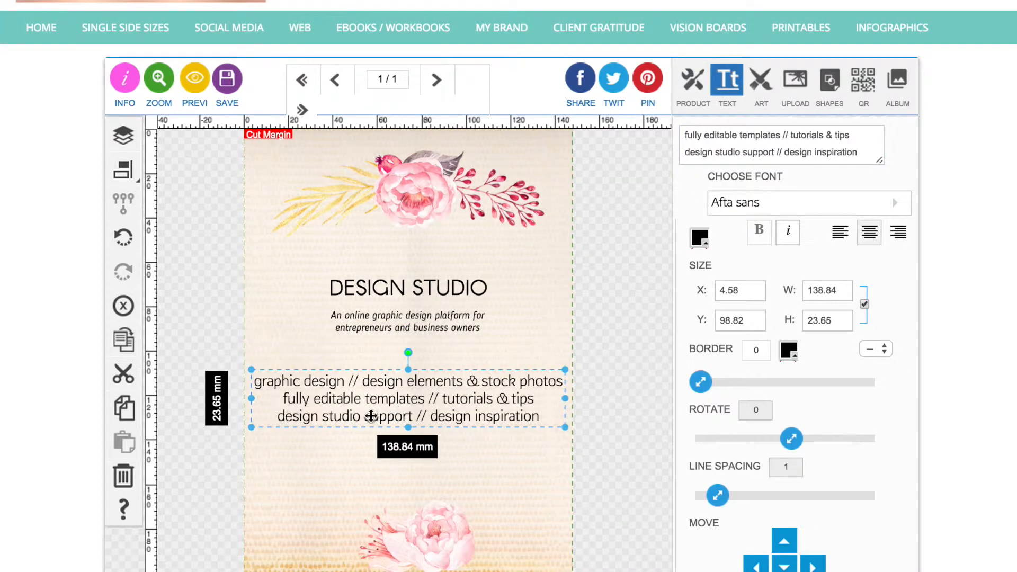
left_click_drag(253, 428, 350, 409)
left_click_drag(425, 388, 378, 388)
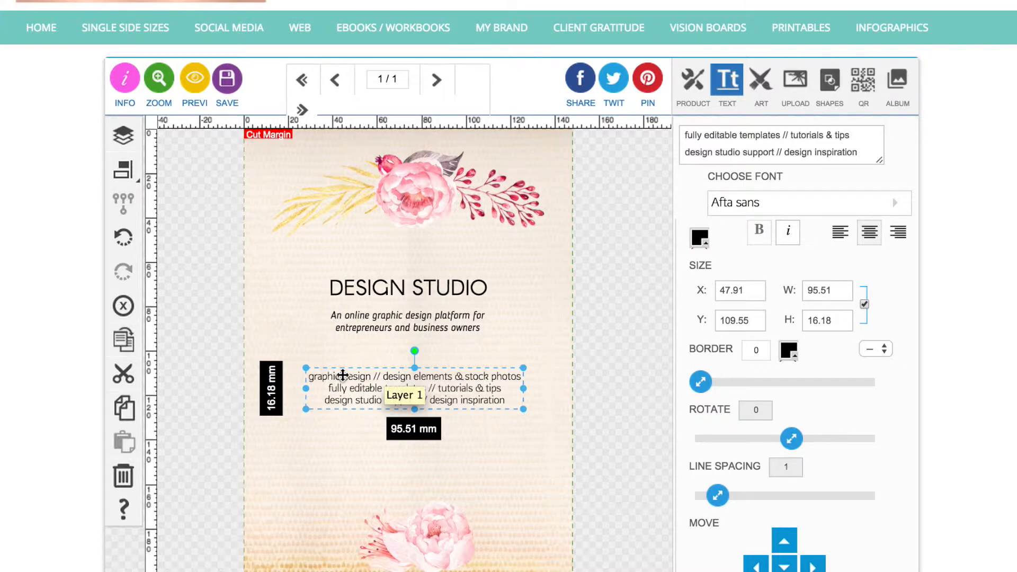
left_click_drag(306, 409, 300, 414)
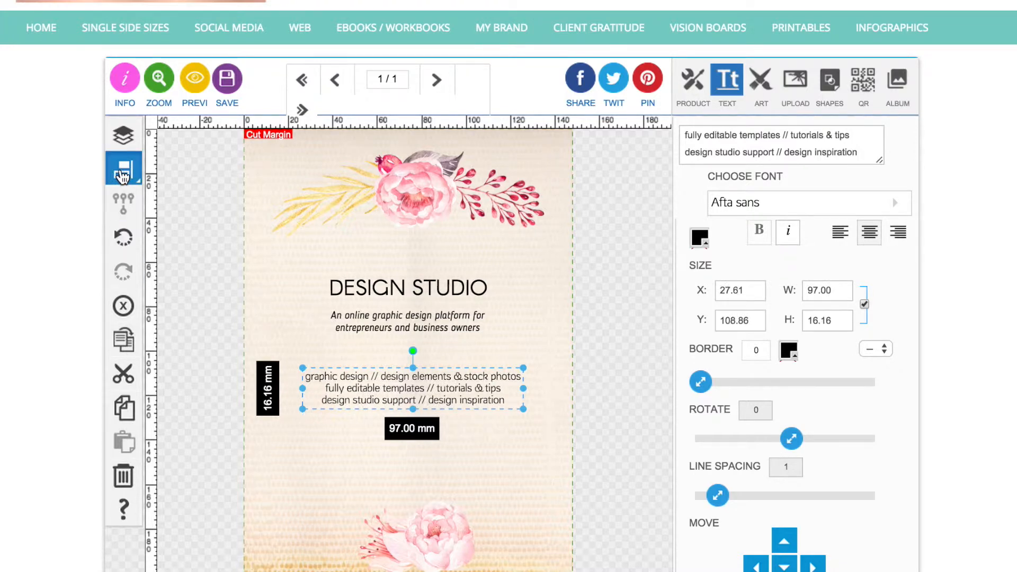
left_click(123, 174)
left_click(201, 173)
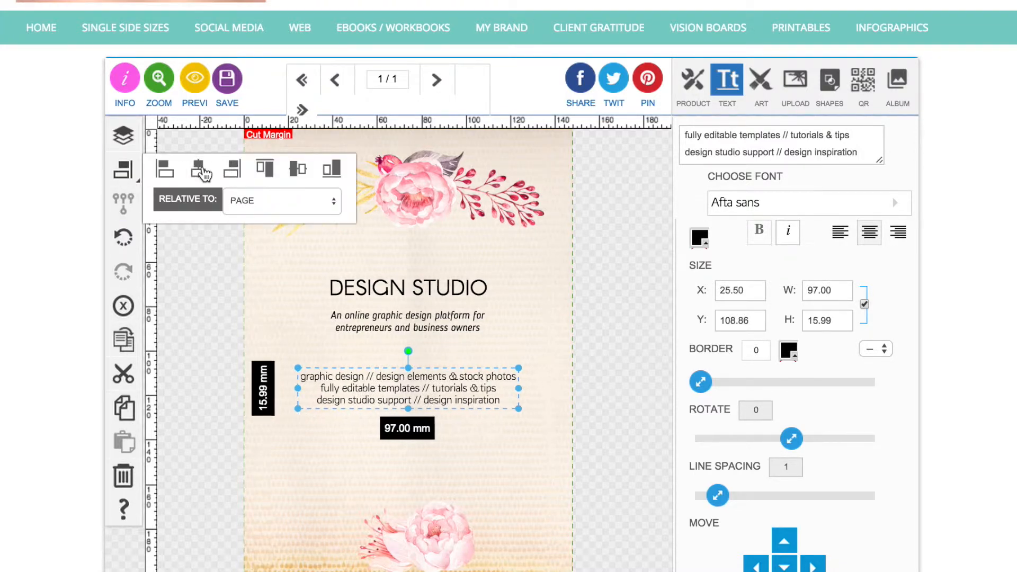
Change the font of the three-line services text to Courier Prime.
left_click(797, 204)
scroll(806, 294, "down", 3)
scroll(796, 293, "down", 6)
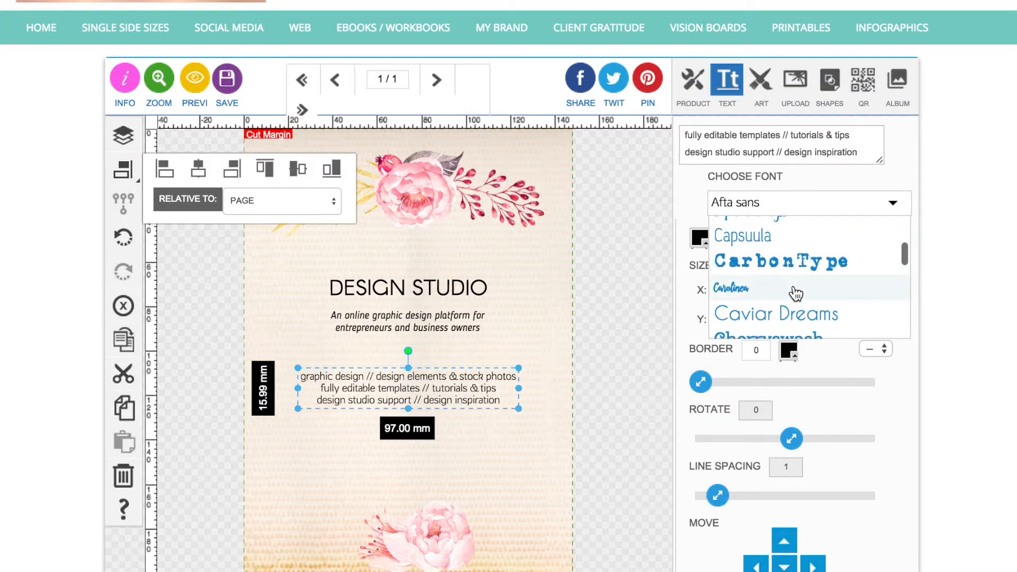
scroll(796, 293, "down", 2)
scroll(796, 293, "up", 2)
scroll(796, 293, "down", 3)
scroll(796, 292, "up", 1)
scroll(795, 291, "down", 1)
left_click(793, 291)
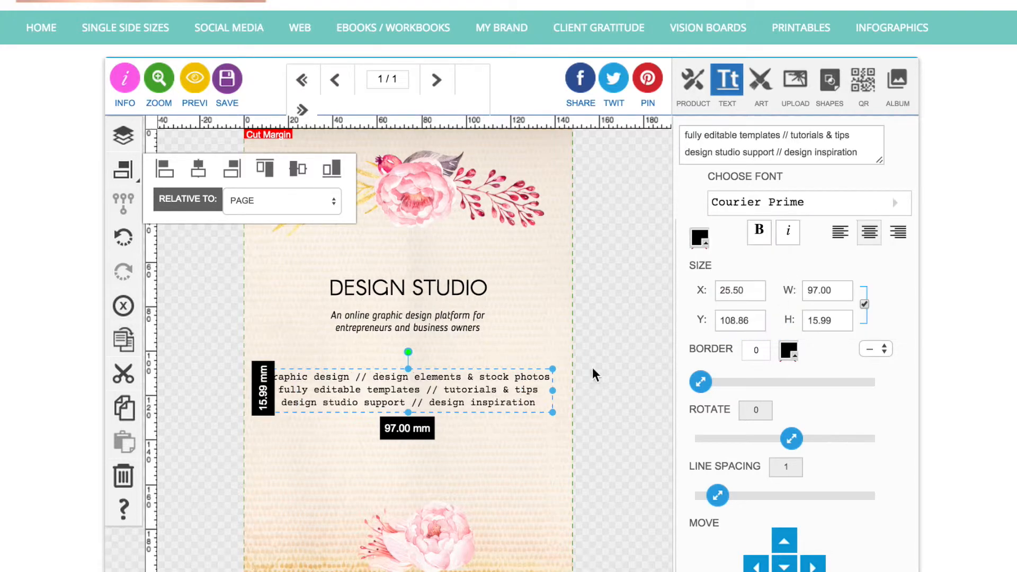
Shrink the services text to about 108 mm wide, move it slightly up, and center it horizontally on the page again.
left_click_drag(552, 412, 510, 409)
left_click_drag(452, 392, 471, 383)
left_click(199, 170)
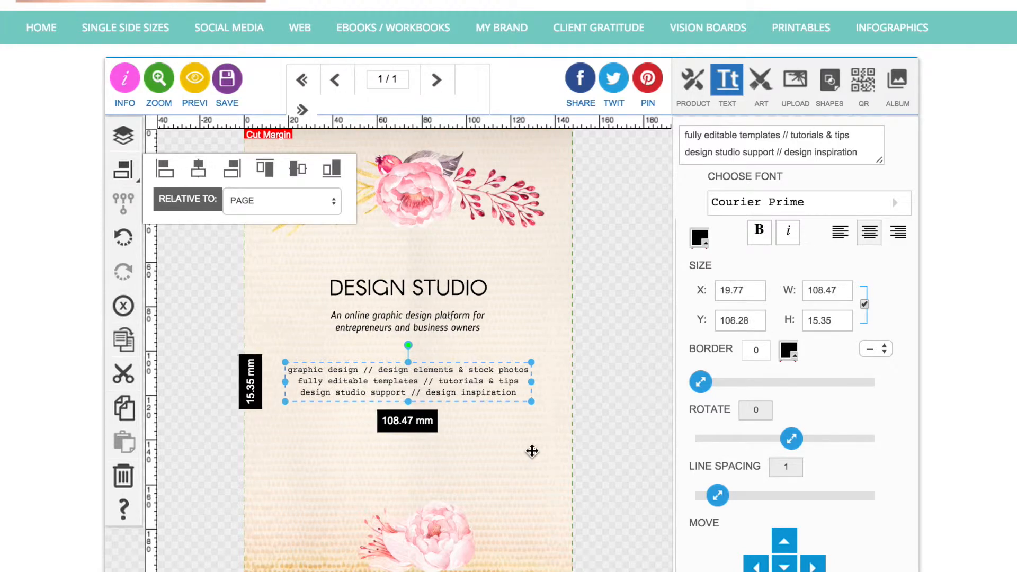
left_click(620, 410)
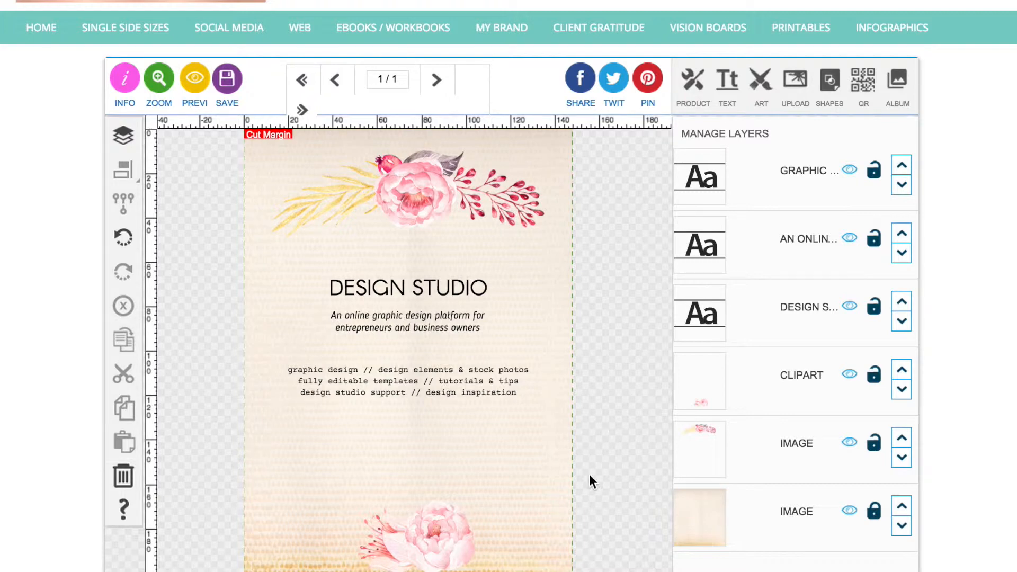
Add the text "Unleash your inner designer" with a curve of 0 and place it below the services list.
scroll(589, 475, "up", 1)
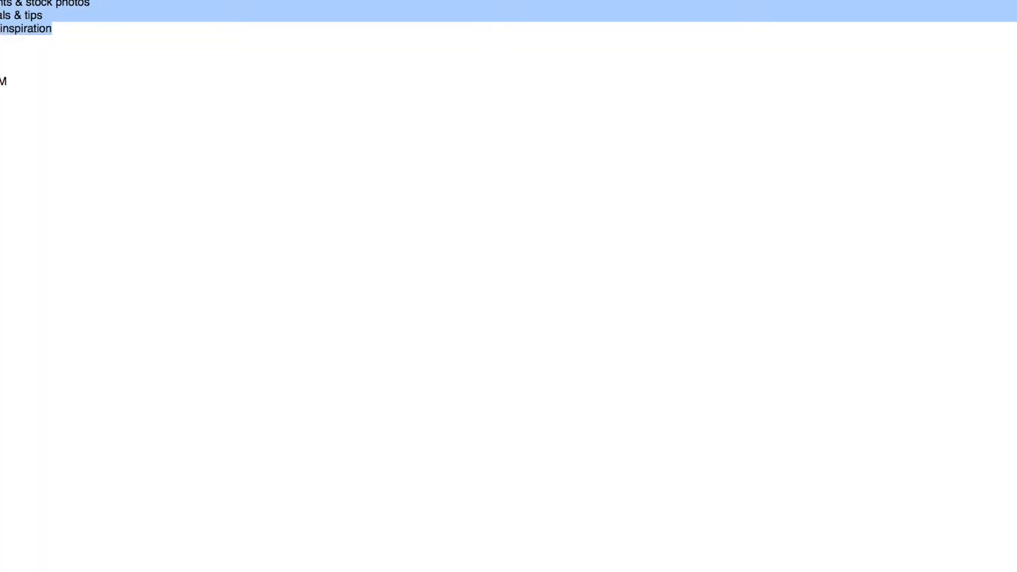
key("Right")
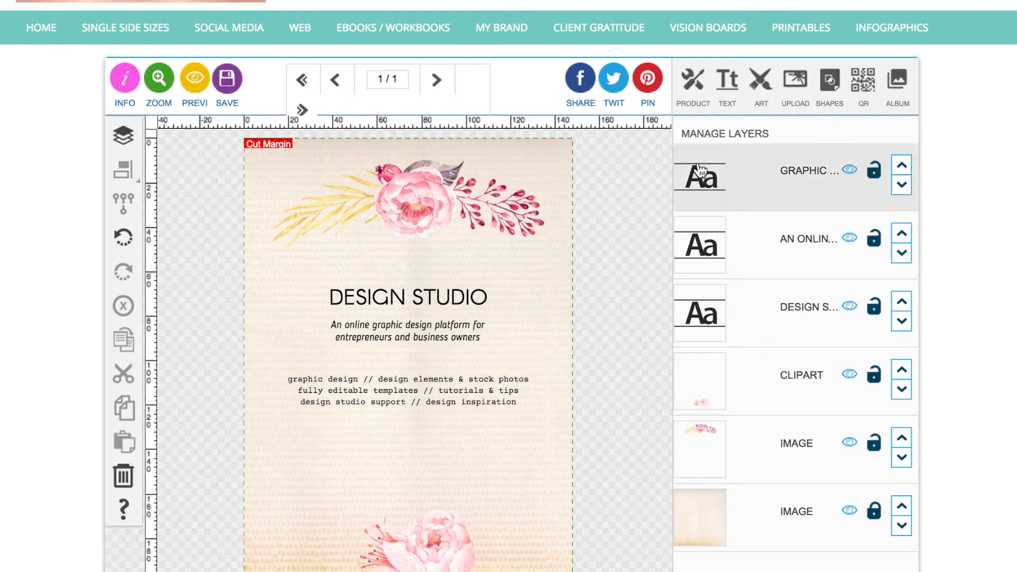
left_click(728, 82)
type("Unleash your inner designer")
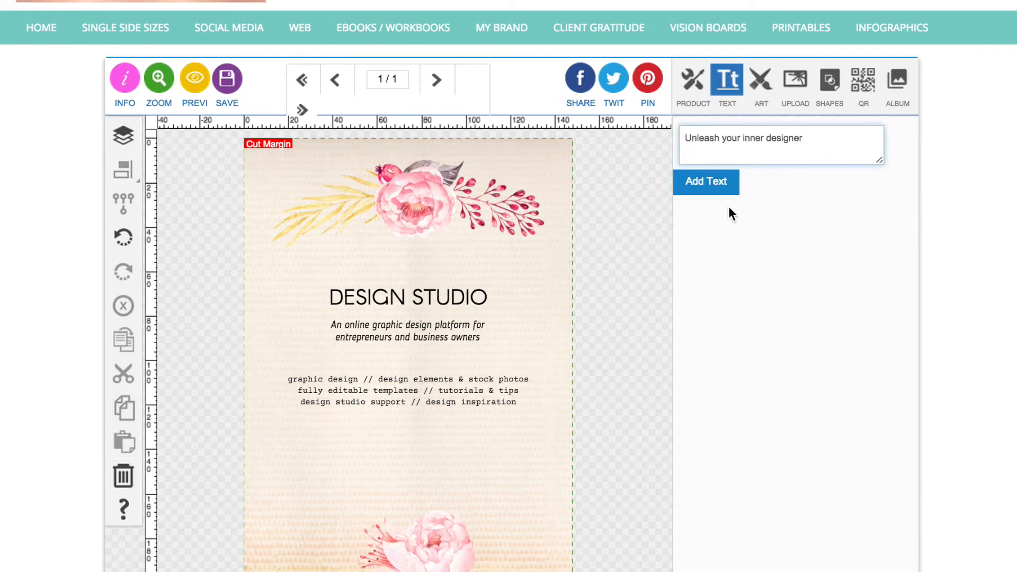
left_click(718, 188)
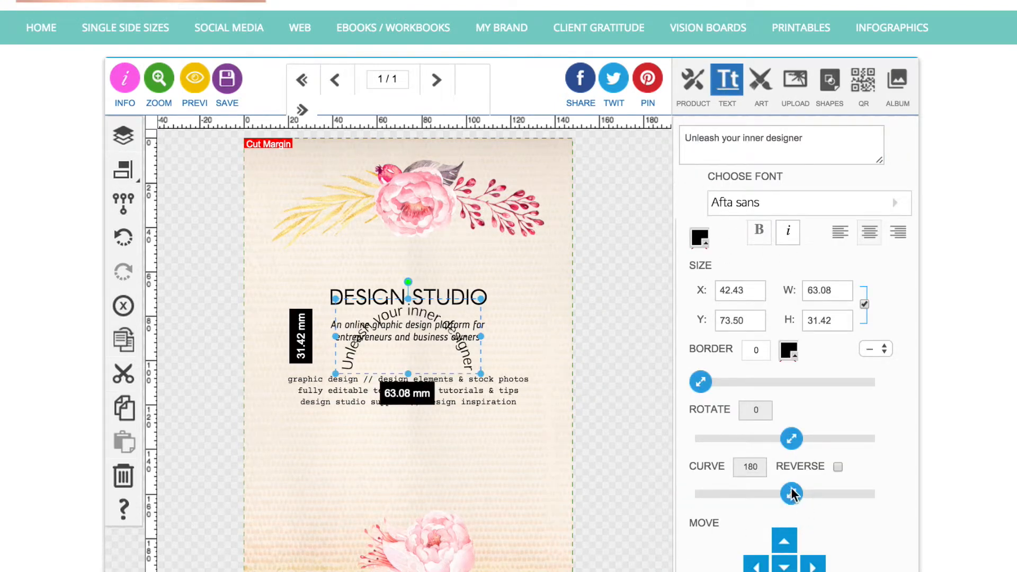
left_click_drag(793, 495, 608, 495)
left_click_drag(510, 301, 485, 453)
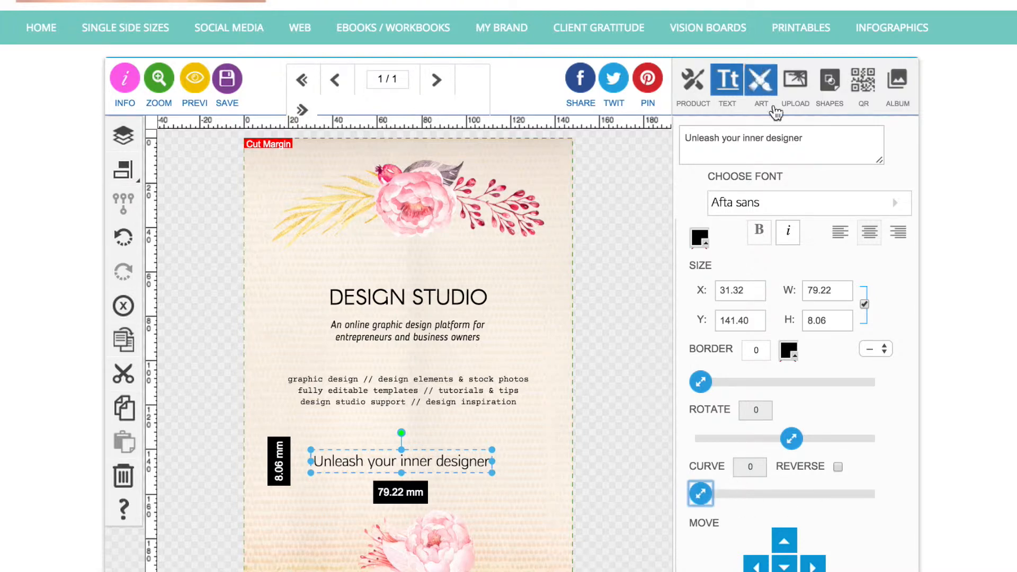
Change the font of the "Unleash your inner designer" line to Wanderlust Letters.
left_click(786, 200)
scroll(773, 262, "down", 8)
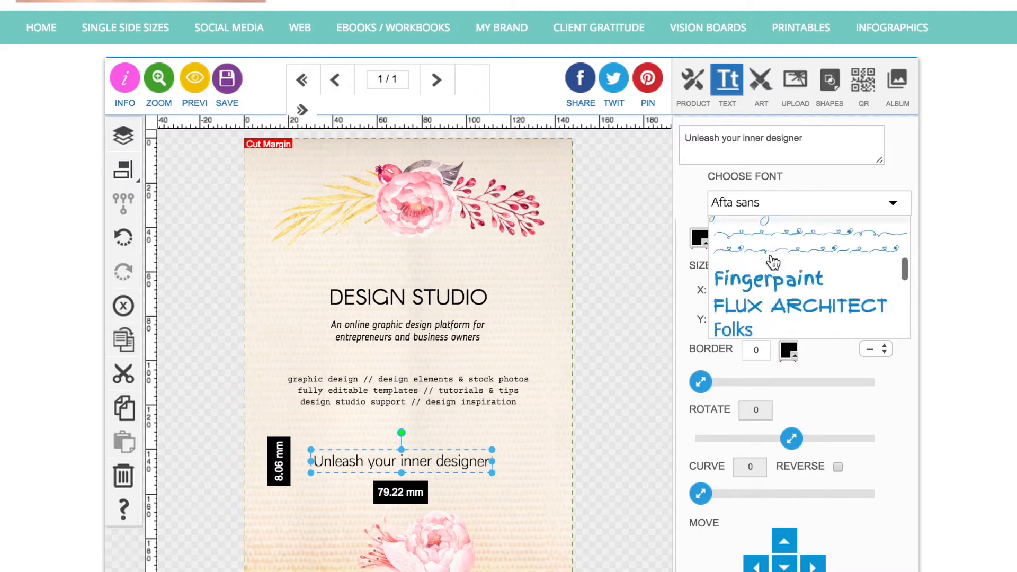
scroll(773, 262, "down", 15)
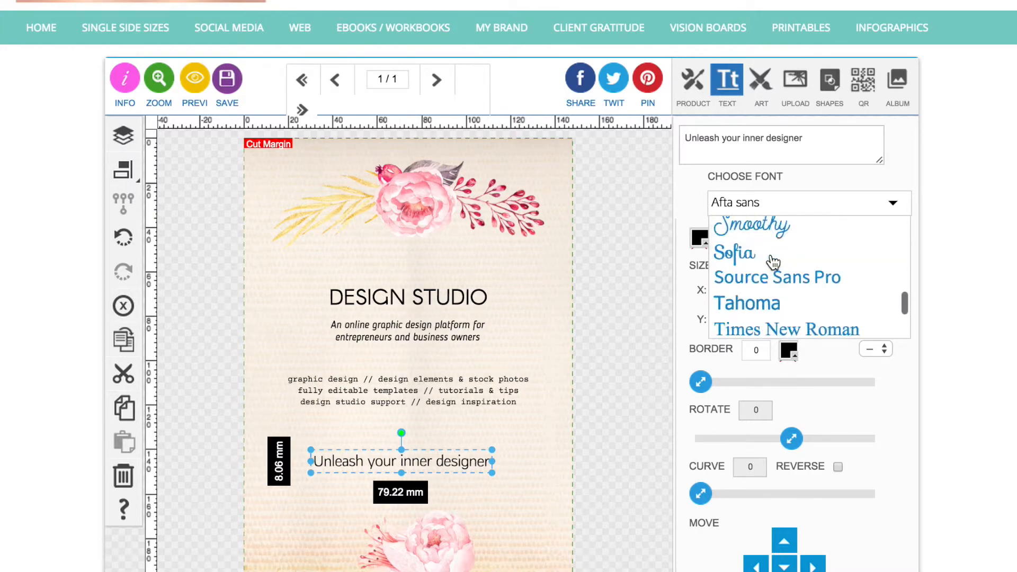
scroll(774, 263, "down", 15)
scroll(657, 336, "up", 14)
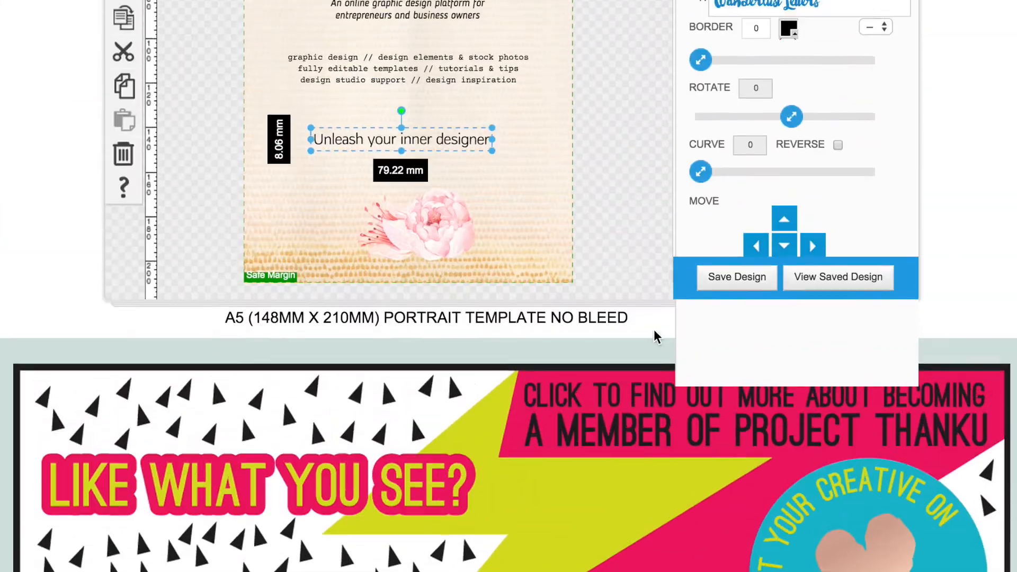
scroll(655, 337, "up", 1)
left_click(747, 315)
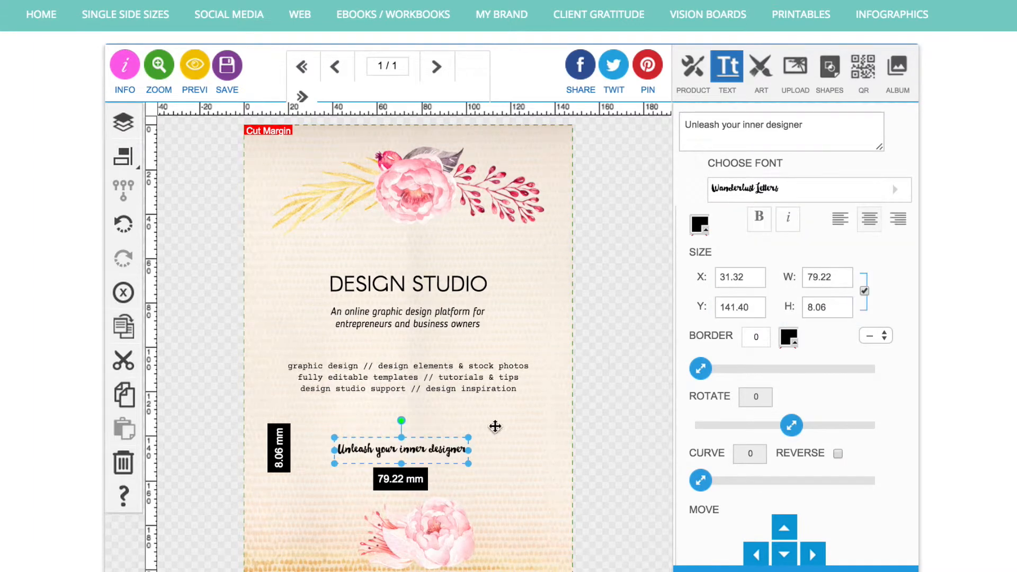
Resize the "Unleash your inner designer" line to about 73 mm wide and center it horizontally relative to the page.
mouse_move(470, 437)
left_mouse_down()
mouse_move(491, 431)
mouse_move(466, 427)
left_mouse_up()
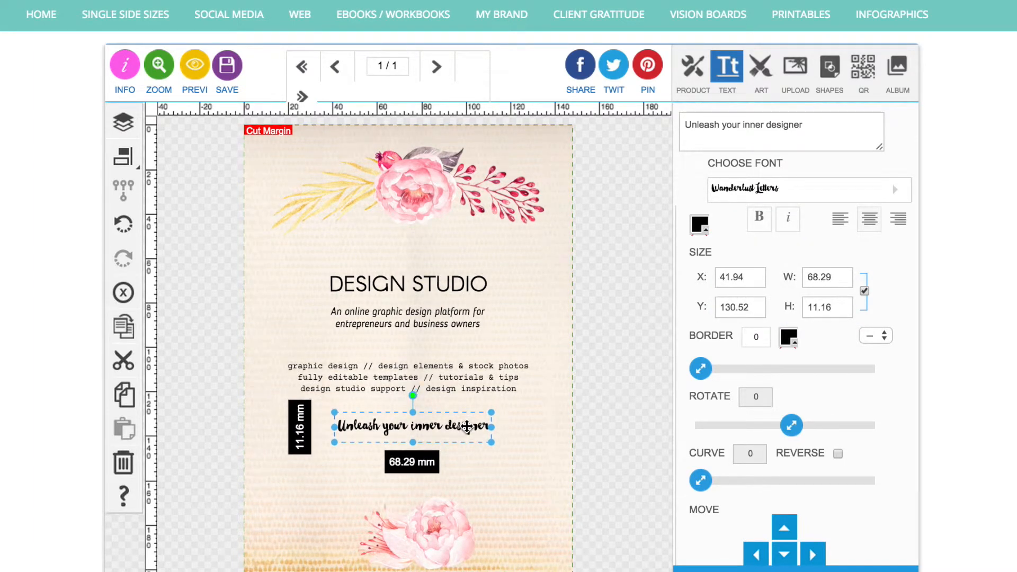
left_click(133, 164)
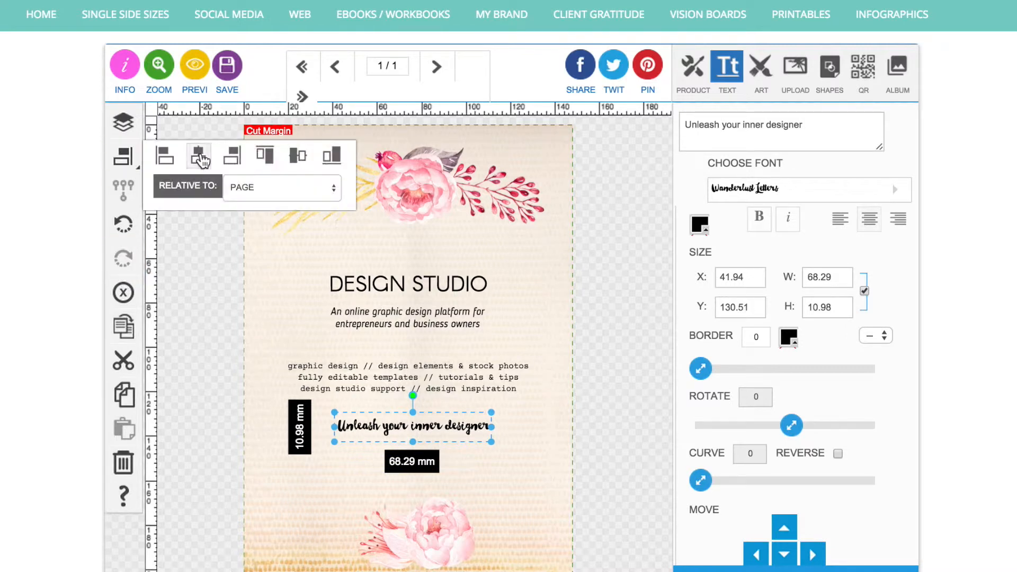
left_click(199, 156)
left_click_drag(329, 441, 316, 452)
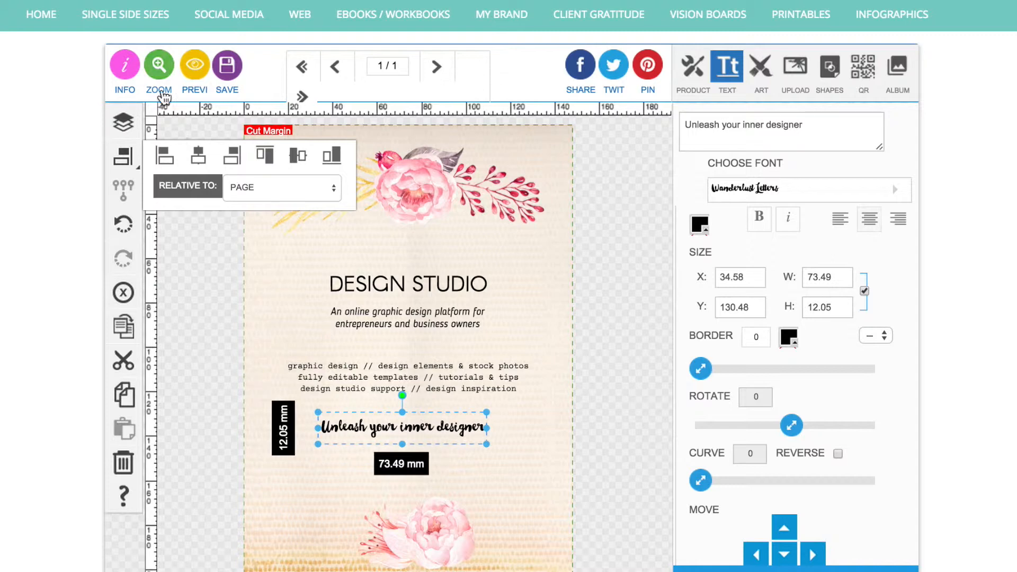
left_click(199, 162)
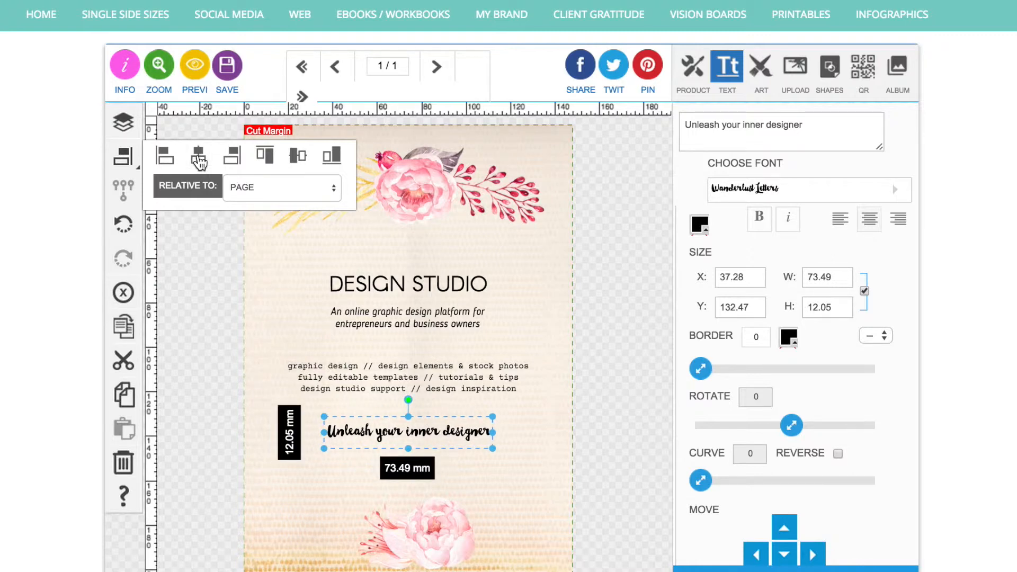
left_click(215, 402)
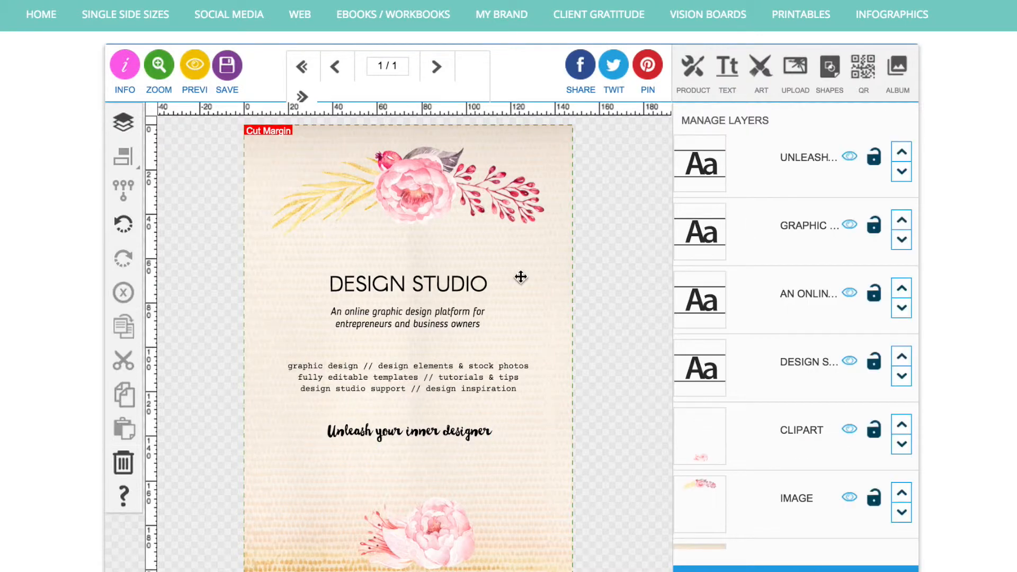
left_click(729, 68)
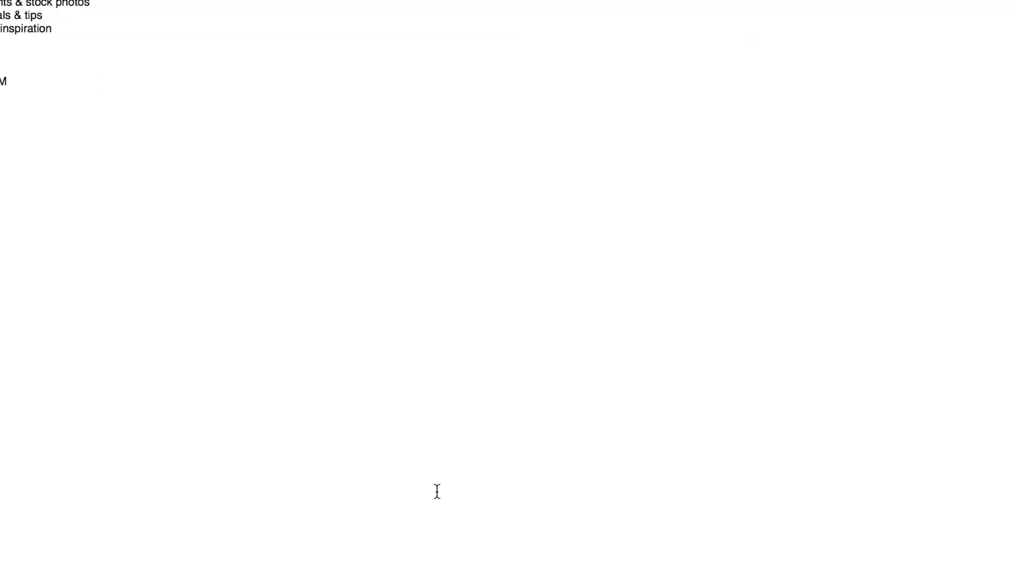
double_click(3, 81)
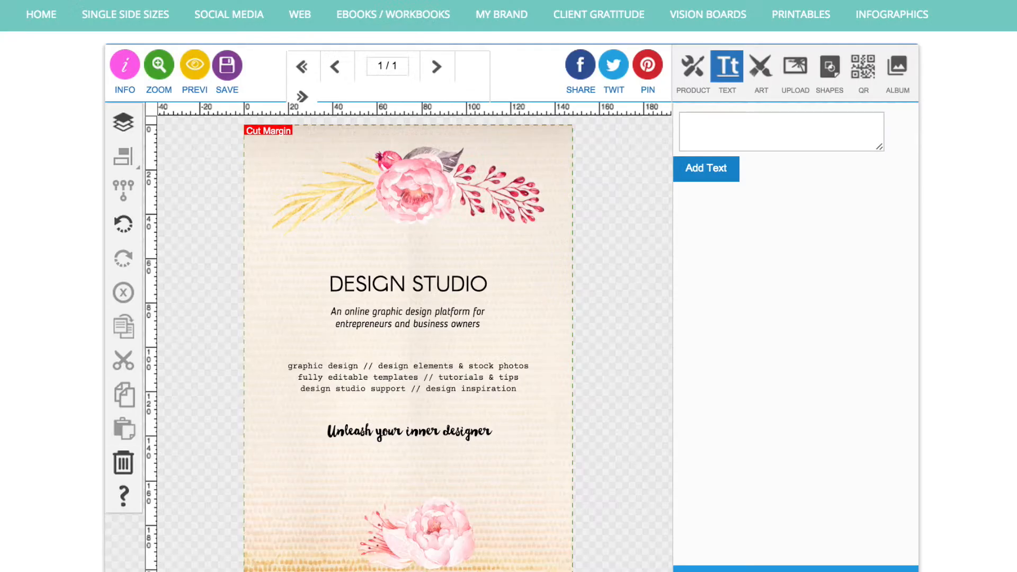
left_click(690, 146)
type("WWW.PROJECTTHANKU.COM")
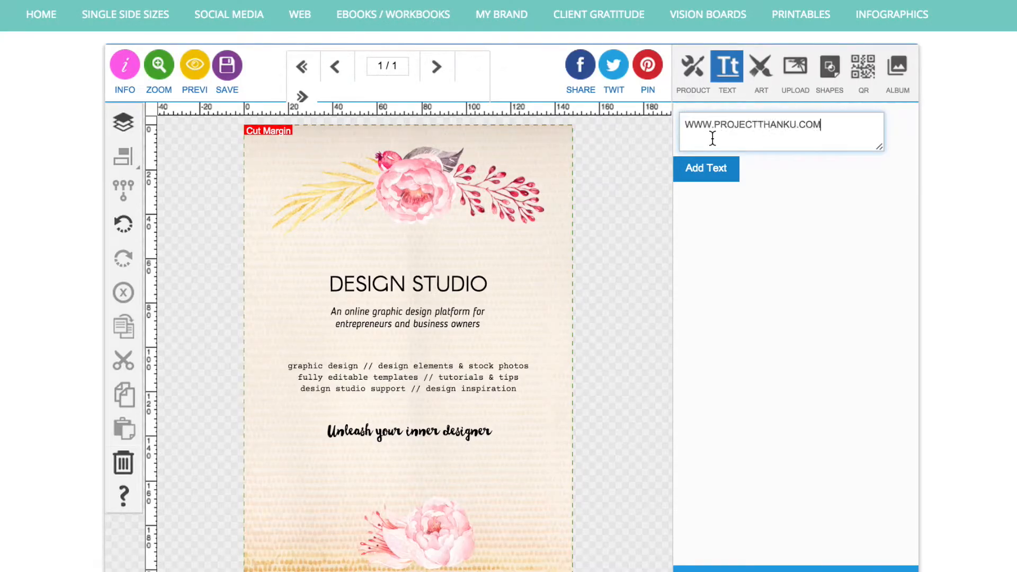
left_click(709, 175)
left_click_drag(791, 480, 700, 479)
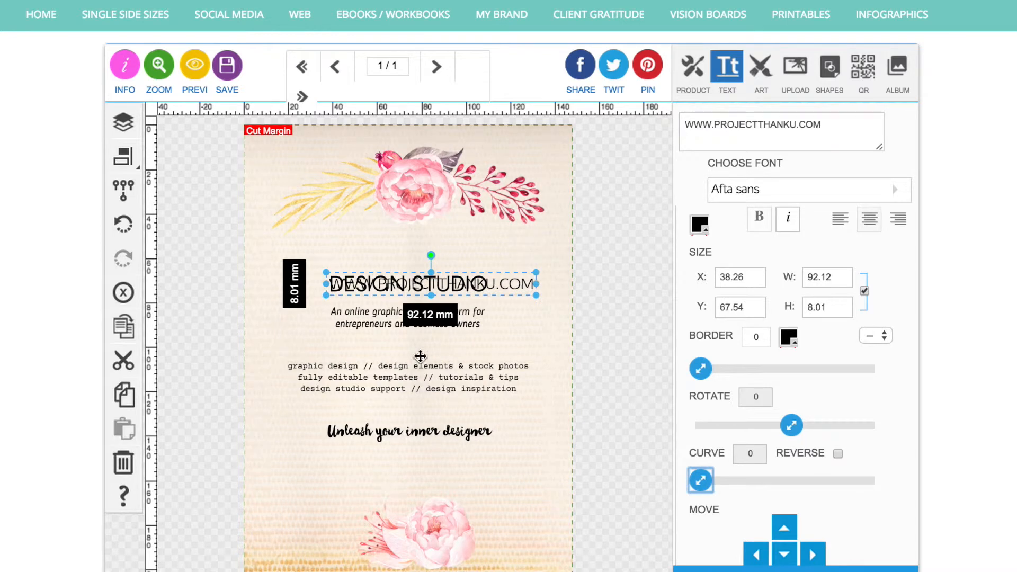
left_click_drag(526, 285, 503, 458)
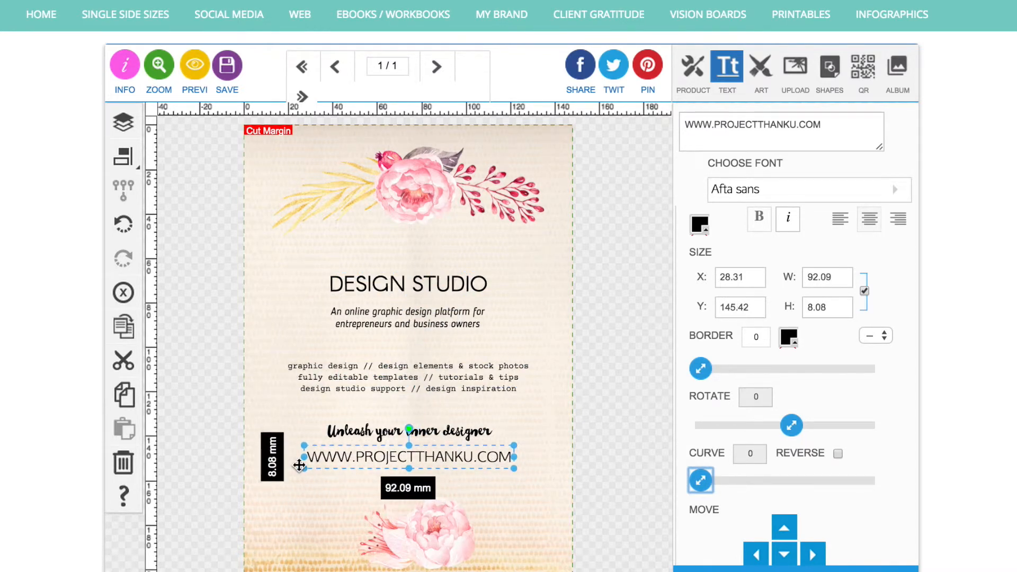
Shrink the web address to about 72 mm wide and place it directly under the "Unleash your inner designer" line.
left_click_drag(302, 472, 348, 450)
left_click_drag(501, 462, 495, 465)
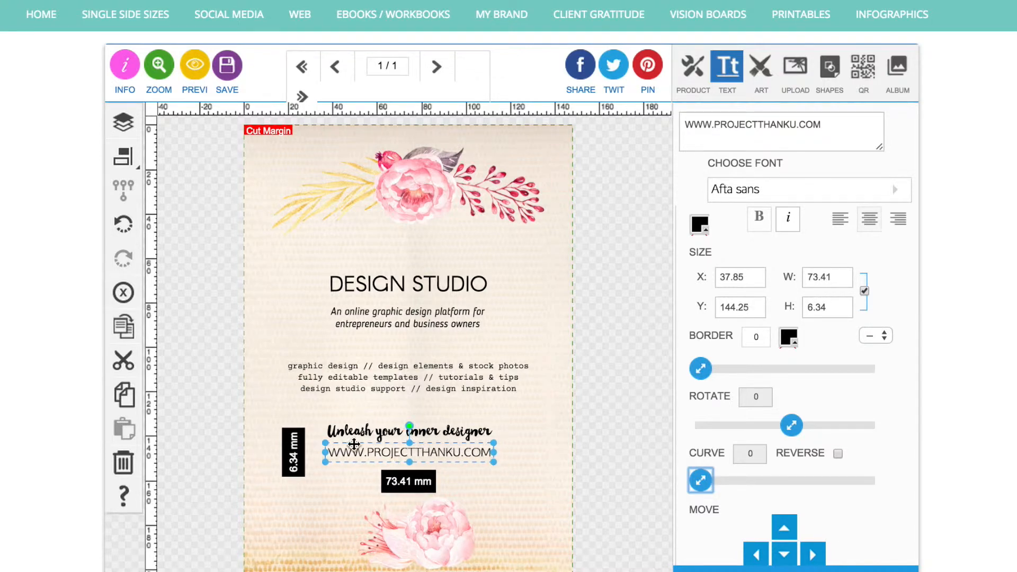
left_click_drag(500, 465, 444, 445)
left_click(611, 445)
left_click(600, 447)
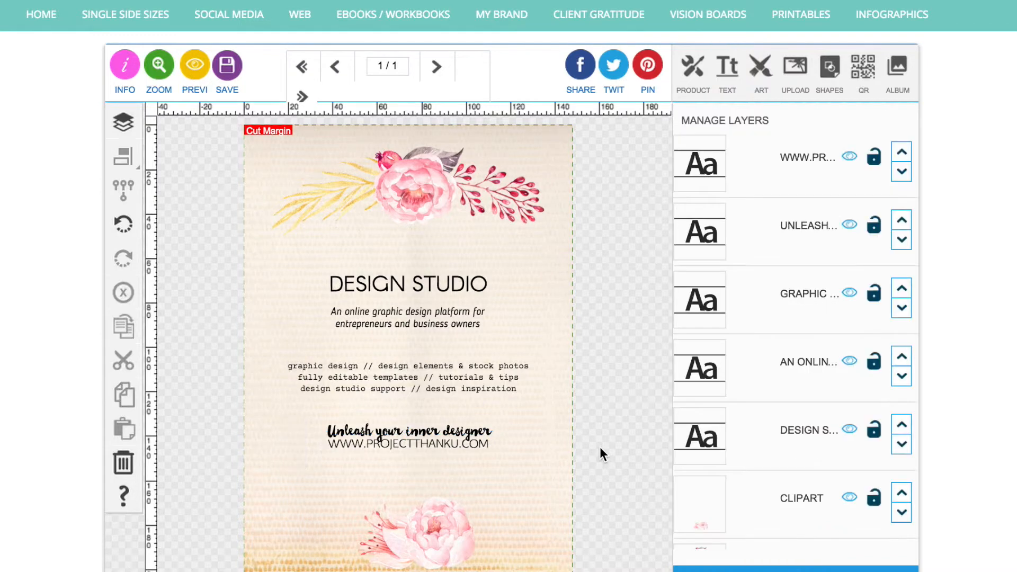
Move the web address slightly down and center it horizontally relative to the page.
mouse_move(420, 443)
left_mouse_down()
mouse_move(403, 478)
mouse_move(420, 491)
mouse_move(418, 452)
left_mouse_up()
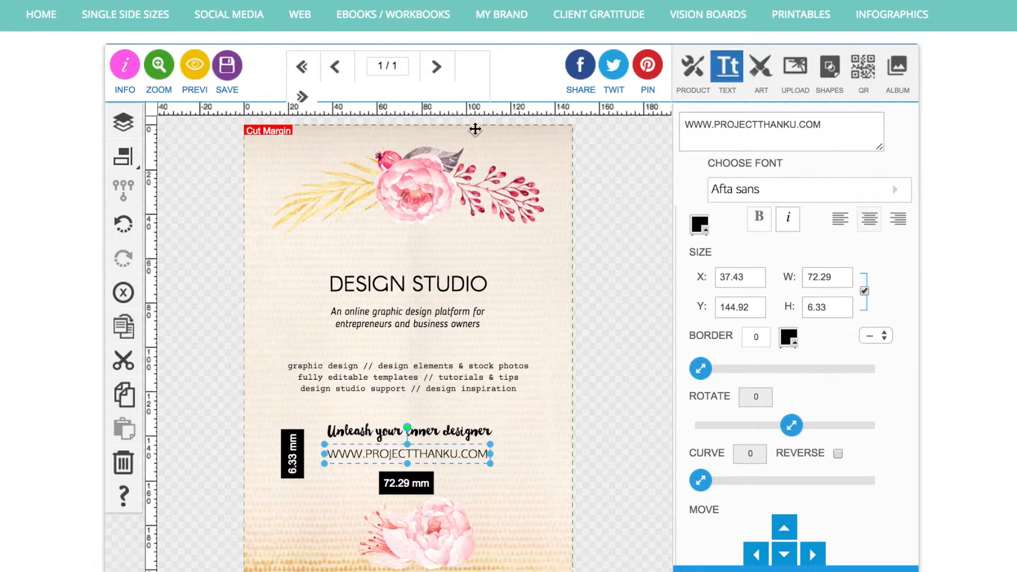
left_click(123, 156)
left_click(202, 158)
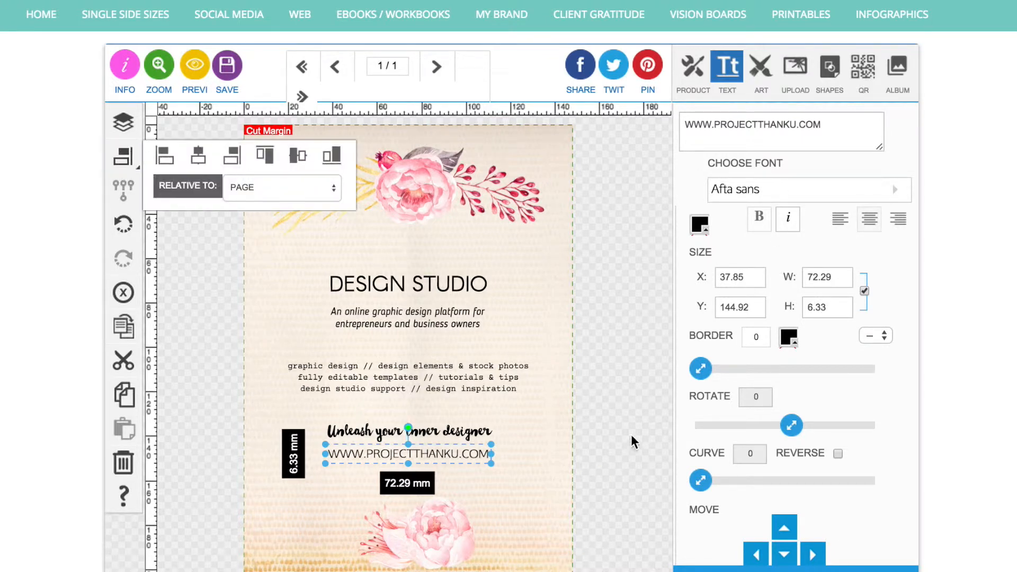
left_click(605, 389)
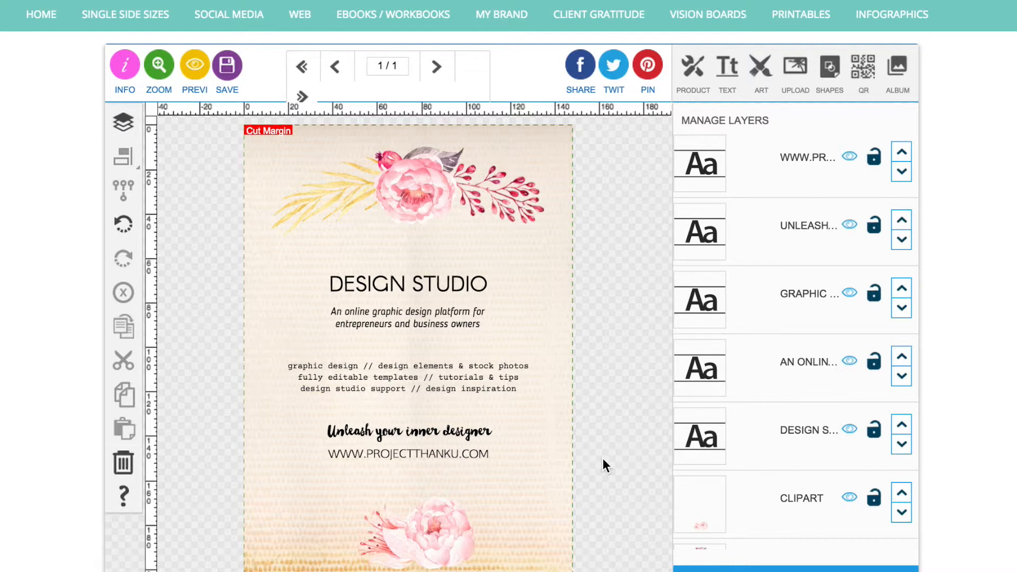
Set the color of the DESIGN STUDIO title to hex e91c69.
left_click(414, 280)
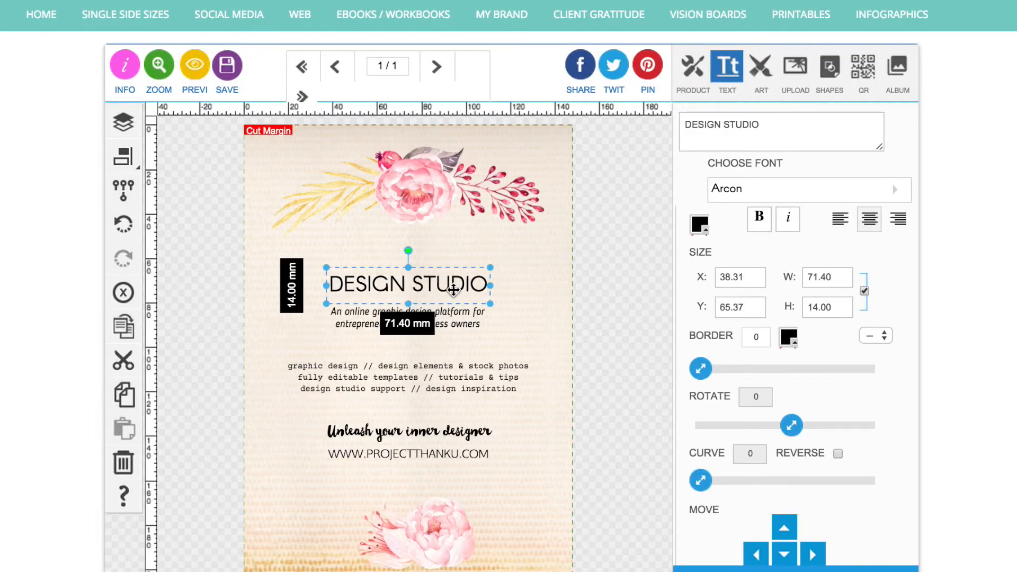
left_click(699, 225)
double_click(661, 368)
type("e91c69")
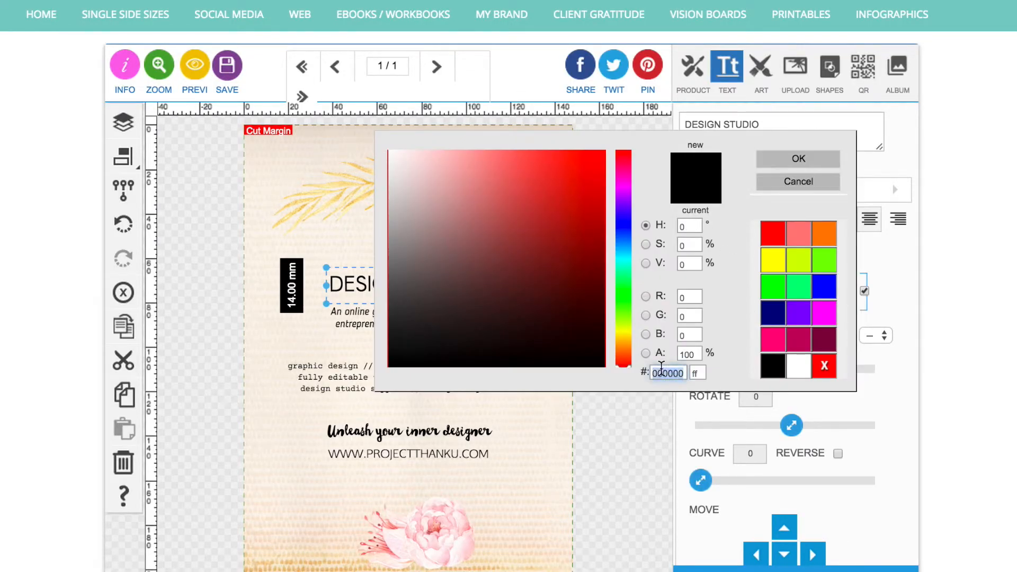
left_click(798, 159)
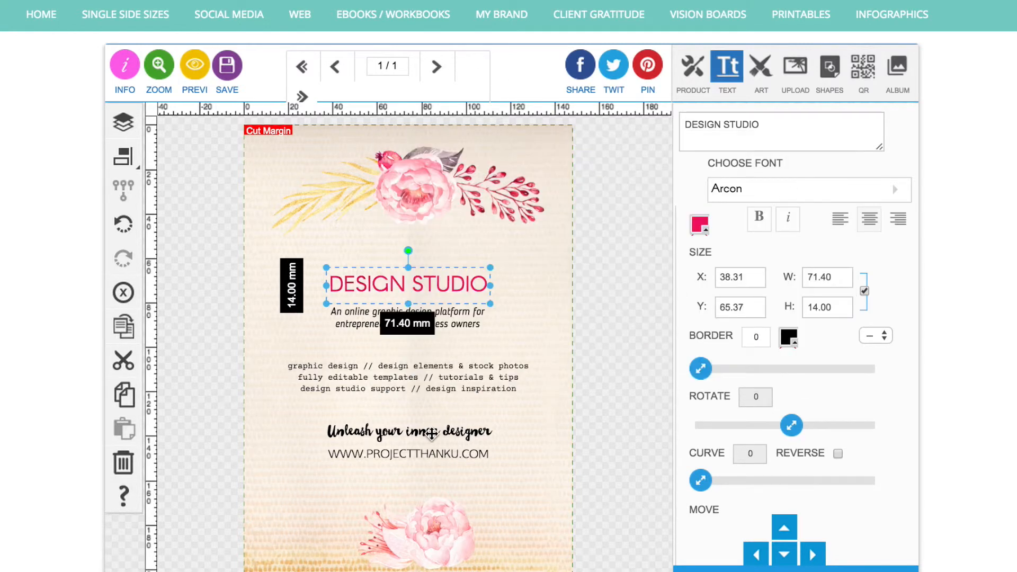
Set the color of the "Unleash your inner designer" line to the same pink, hex e91c69.
left_click(432, 432)
left_click(702, 225)
double_click(670, 373)
type("e91c69")
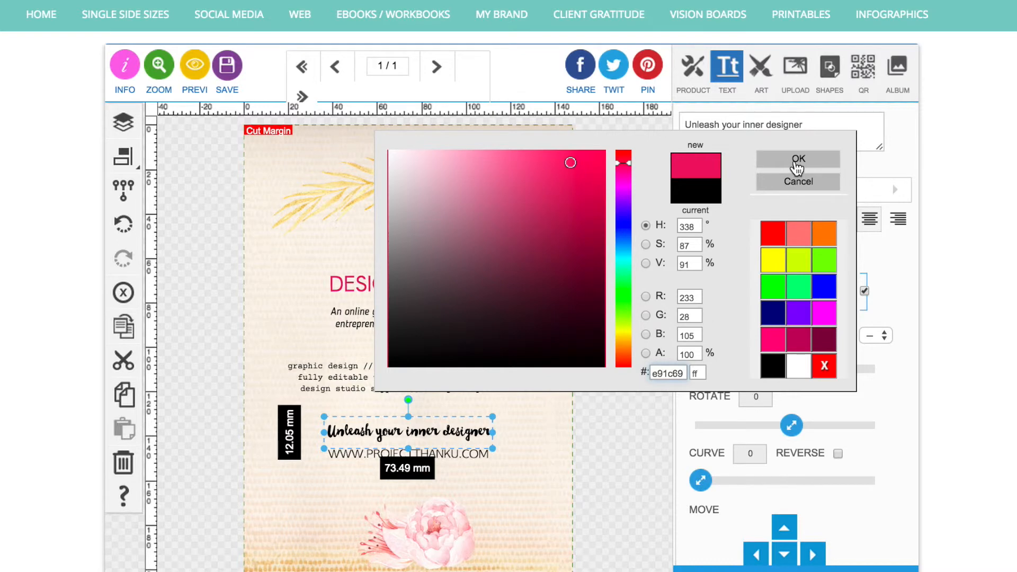
left_click(798, 159)
left_click(610, 414)
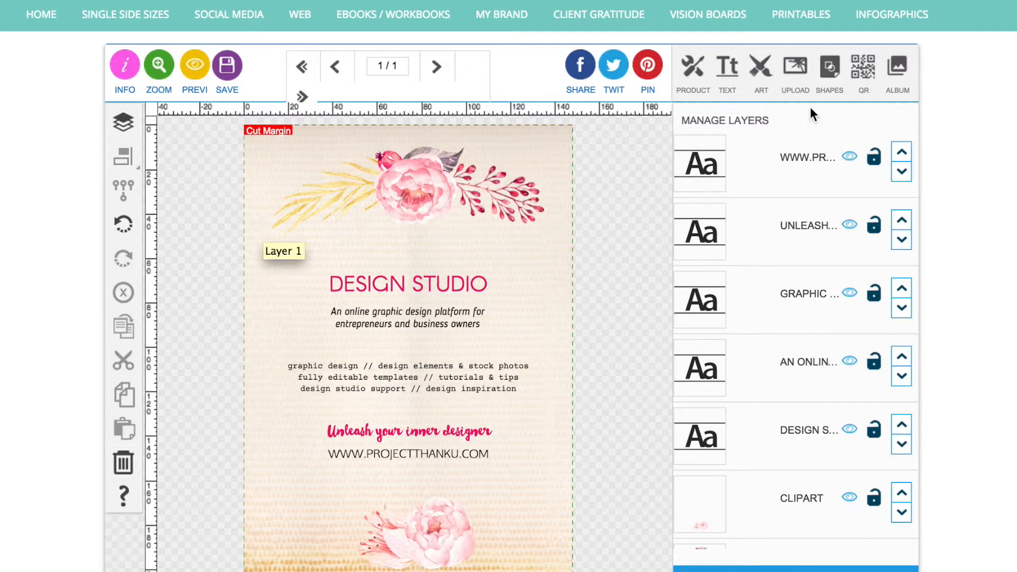
Draw a solid black rectangle about 146 x 26 mm across the page between the top flowers and the title.
left_click(829, 74)
left_click(747, 124)
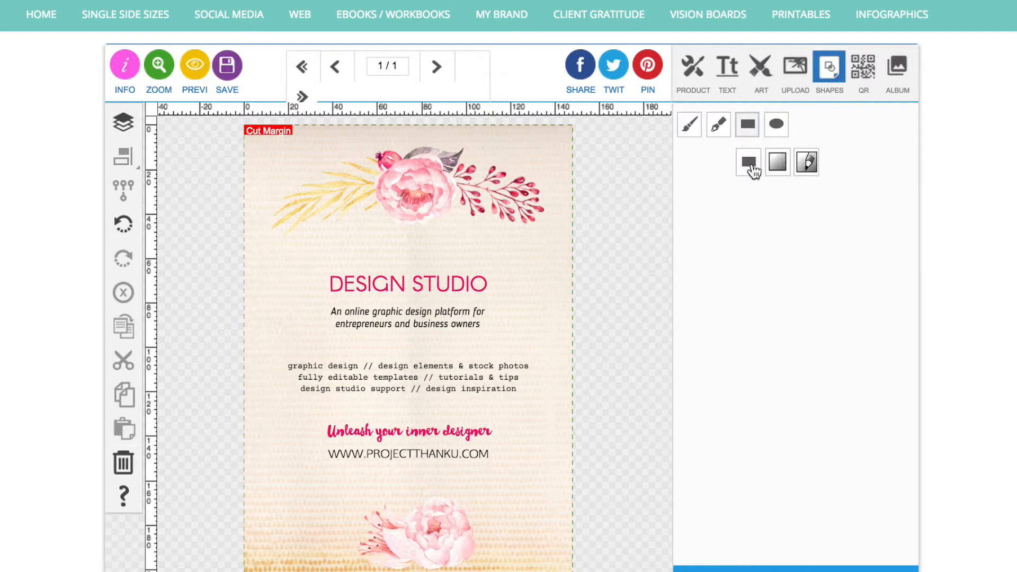
left_click_drag(249, 210, 573, 268)
Duplicate the black bar twice, placing one copy directly below the web address and the other directly below the tagline.
left_click(125, 326)
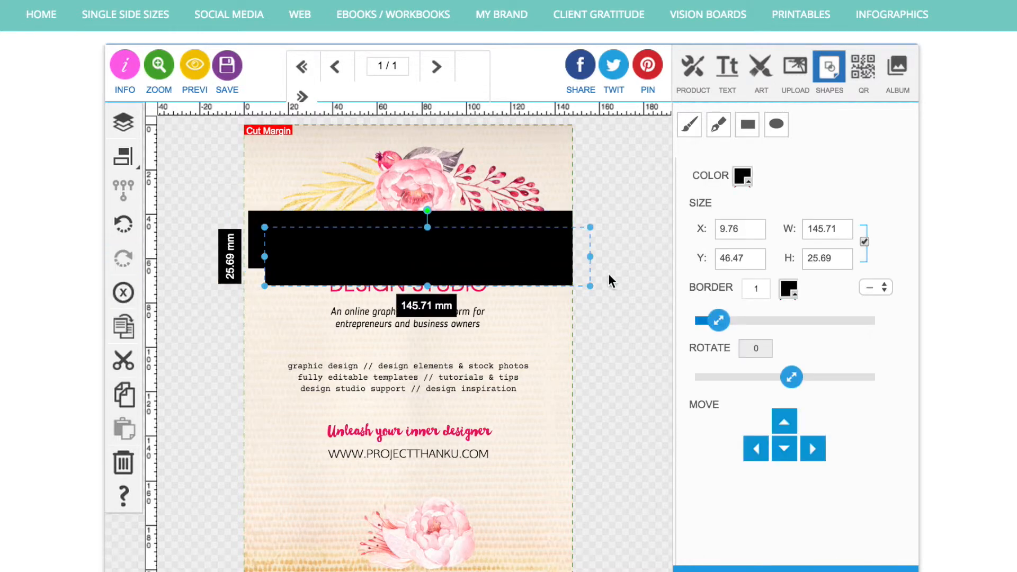
left_click_drag(419, 252, 334, 345)
left_click(124, 327)
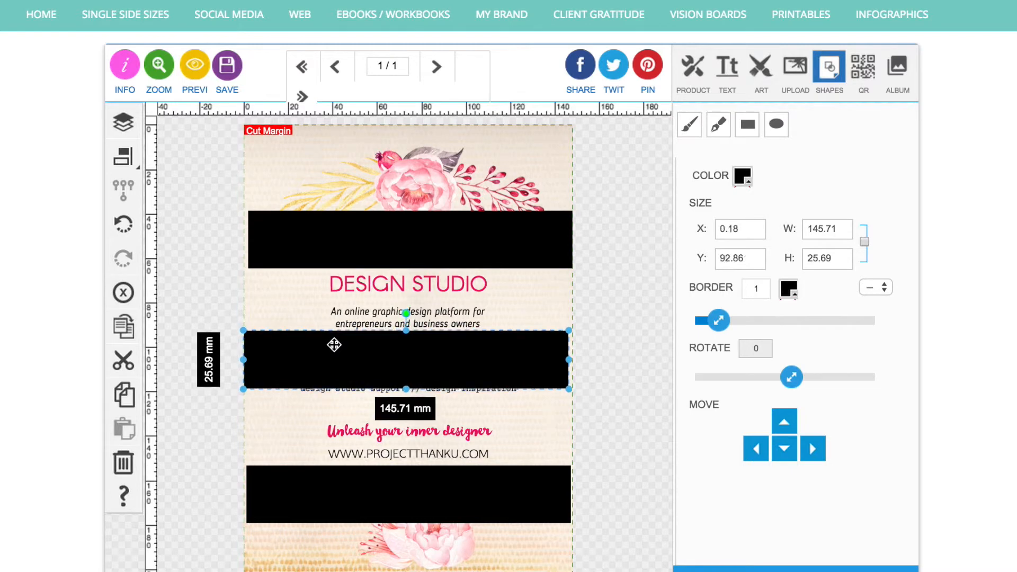
Reduce the bar below the tagline to about 12 mm high and place a duplicate of it below the services list.
left_click_drag(406, 387, 407, 359)
left_click(122, 340)
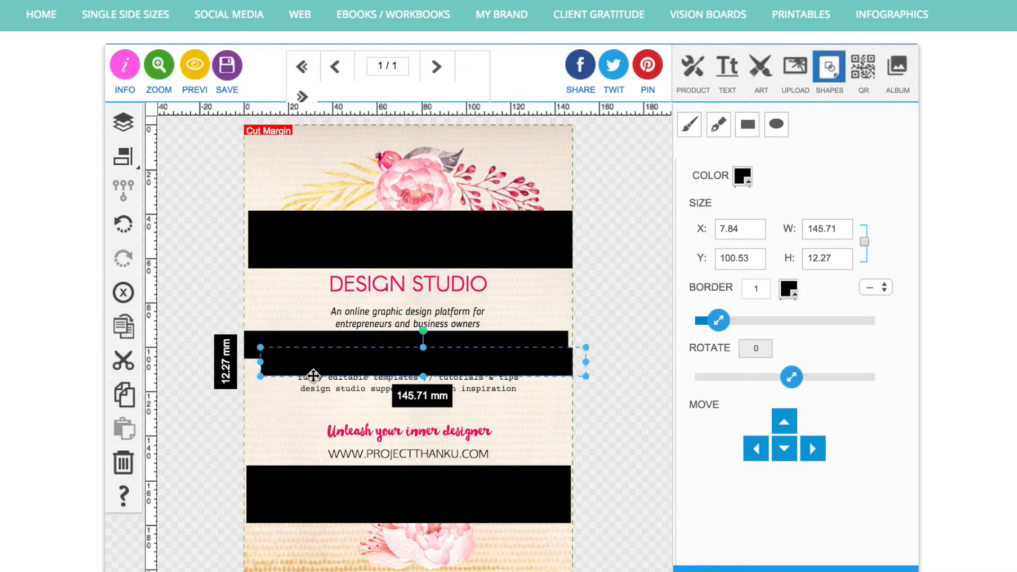
left_click_drag(301, 384, 287, 413)
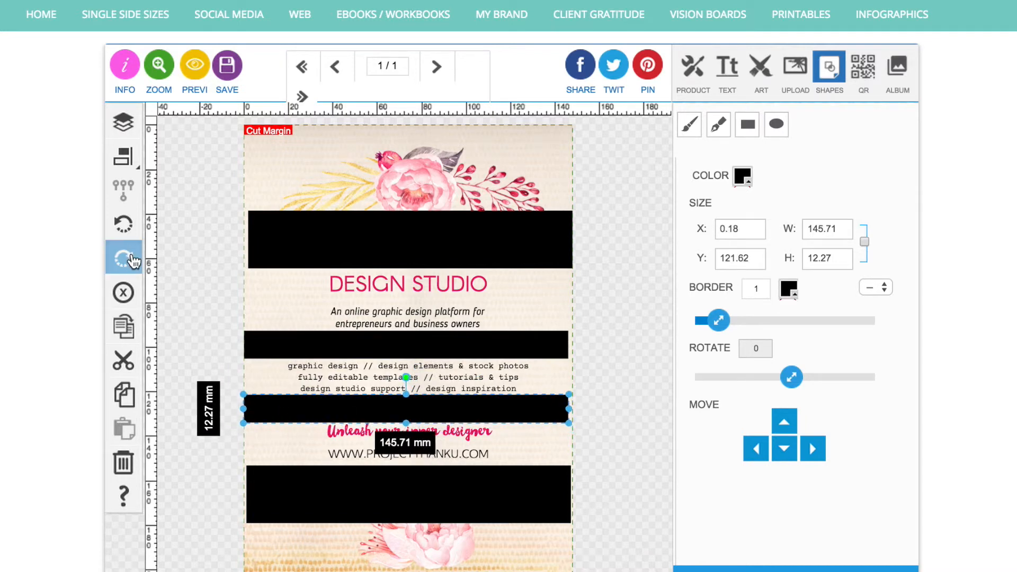
Duplicate the top black bar and resize the copy to about 35 x 45 mm, covering the space left of the title and tagline.
left_click(297, 243)
left_click(123, 326)
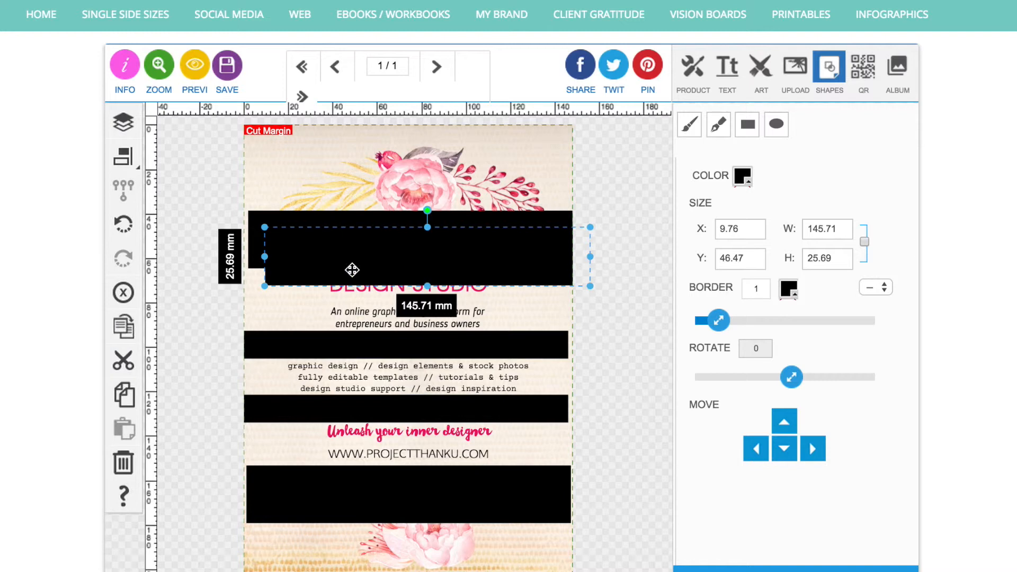
left_click_drag(352, 268, 337, 282)
left_click_drag(574, 301, 330, 348)
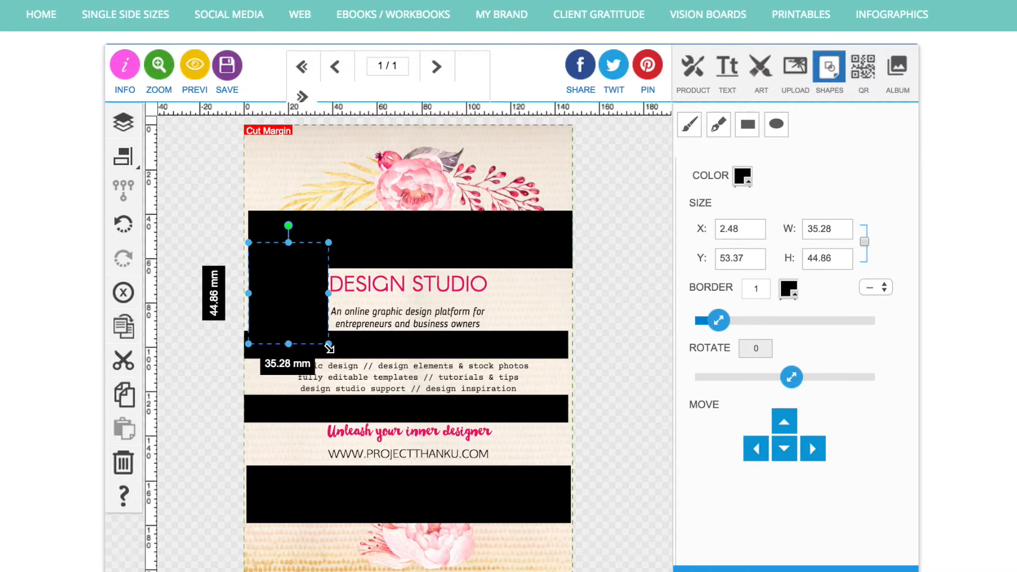
Duplicate the 35 x 45 mm block three times, placing copies left of the web address, right of the title and right of the web address.
left_click(127, 329)
left_click_drag(295, 305, 275, 451)
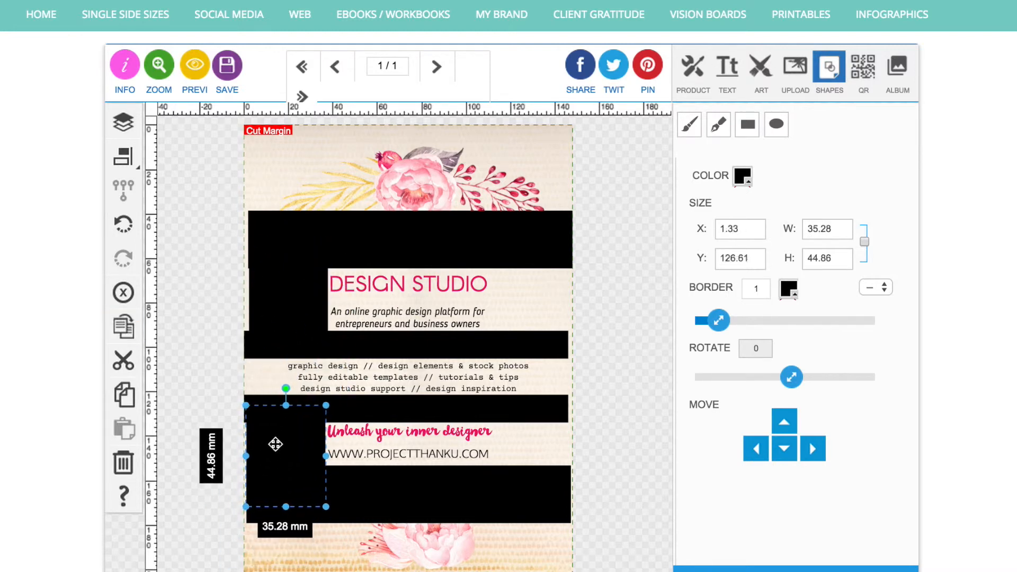
left_click(291, 304, "shift")
left_click(134, 330)
left_click_drag(334, 304, 527, 302)
left_click(590, 324)
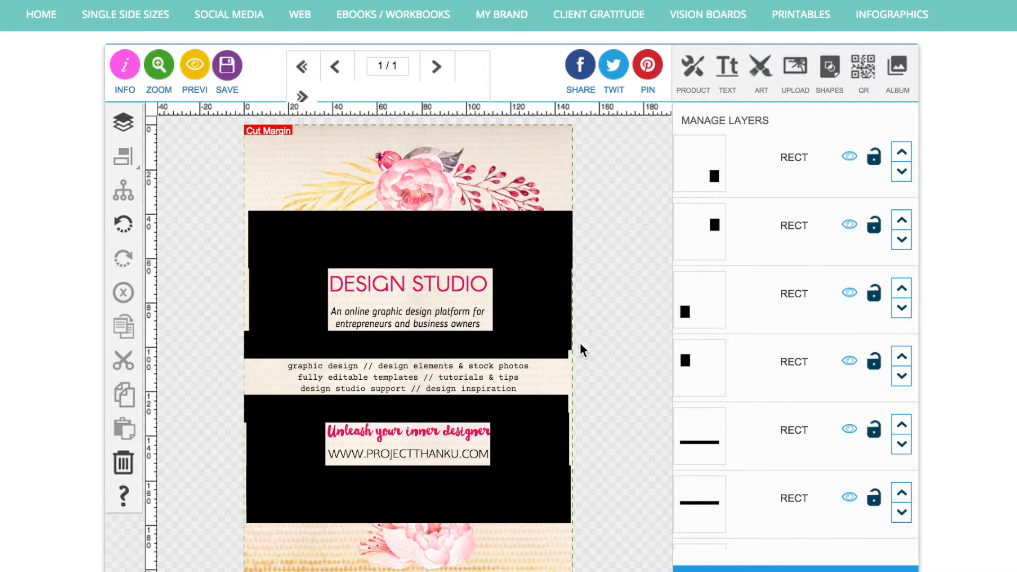
Duplicate the small black block twice, placing one copy on each side of the three-line services list.
left_click(327, 297)
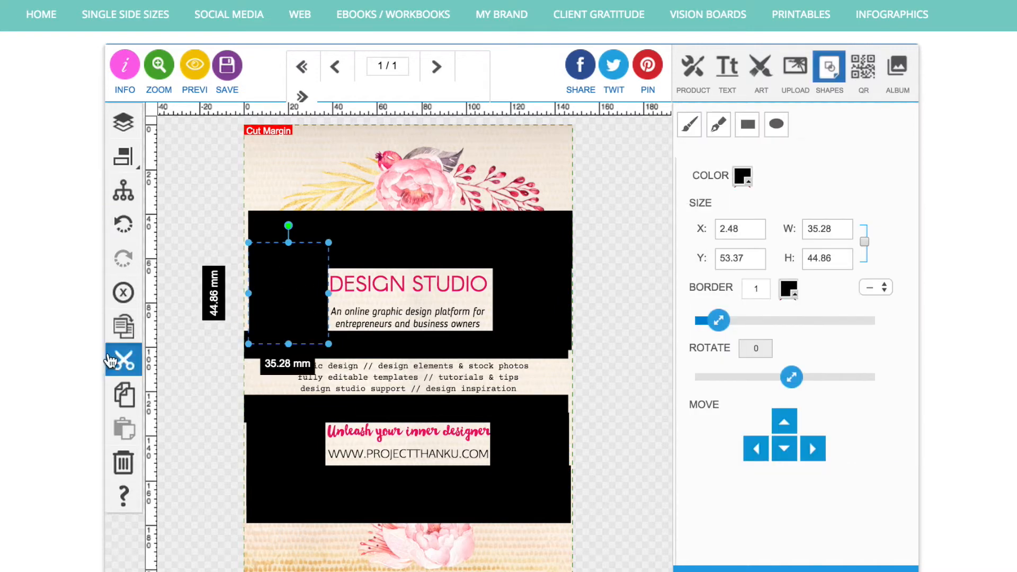
left_click_drag(327, 297, 575, 360)
left_click(125, 333)
left_click(607, 523)
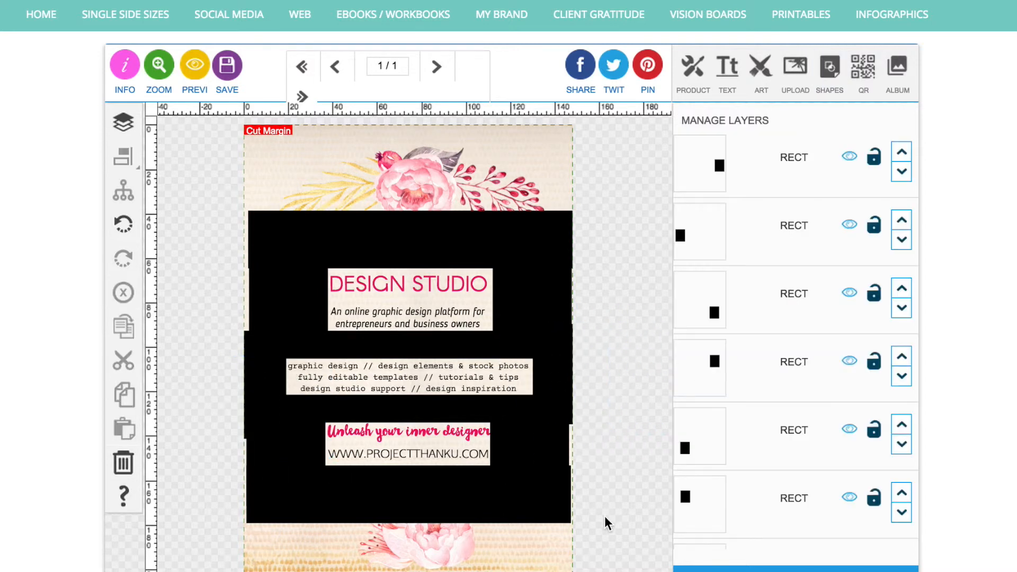
Select all the black bars and blocks around the text and delete them from the flyer.
left_click(305, 265)
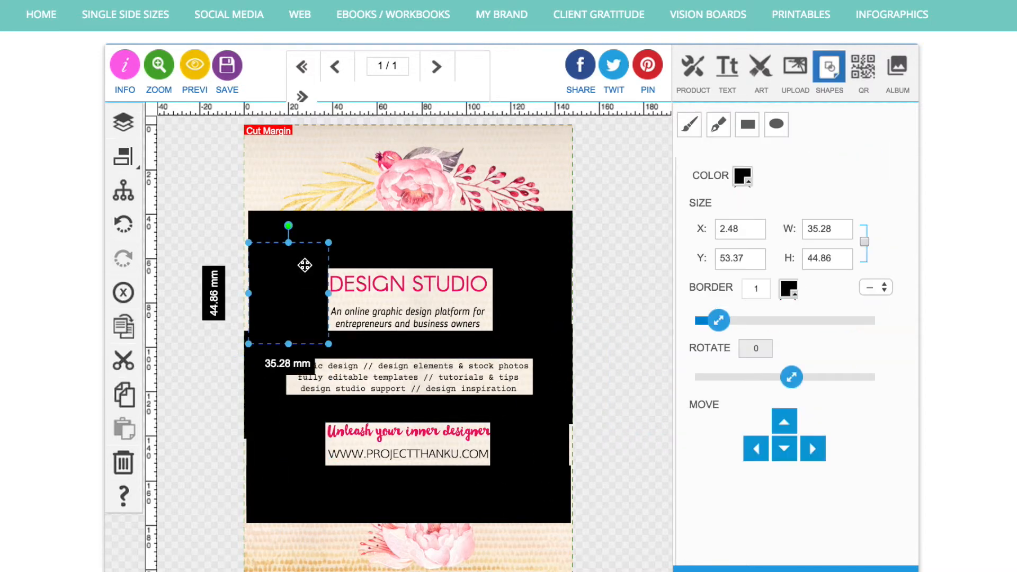
left_click(455, 243, "shift")
left_click(521, 289, "shift")
left_click(449, 354, "shift")
left_click_drag(357, 373, 320, 372)
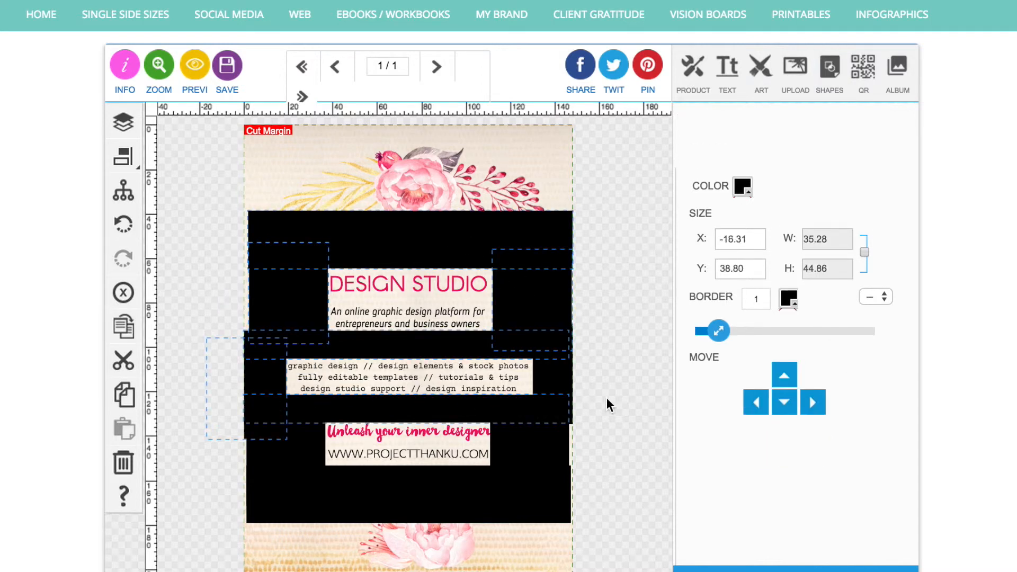
left_click(524, 469, "shift")
left_click(294, 456, "shift")
left_click(124, 292)
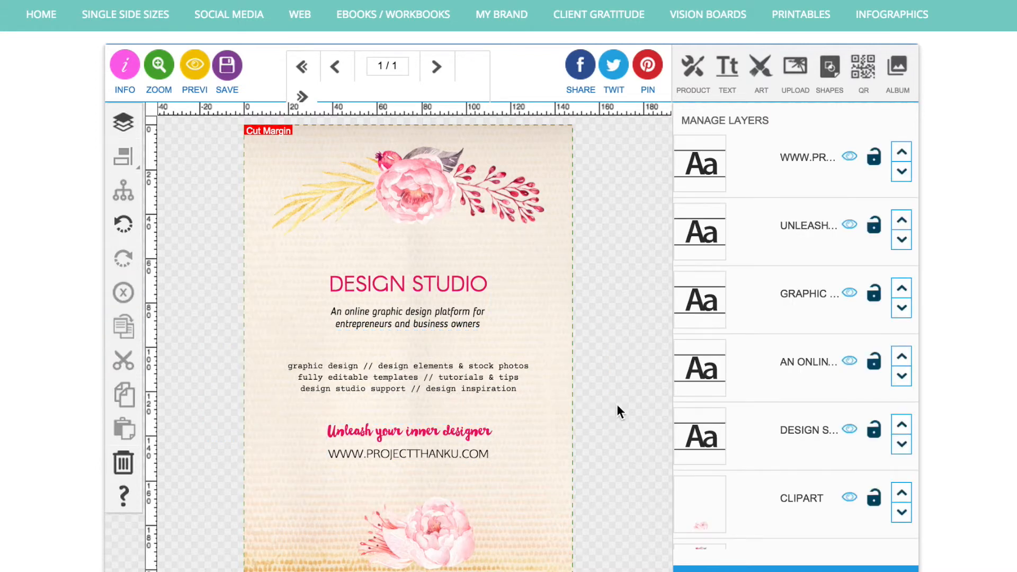
left_click(695, 69)
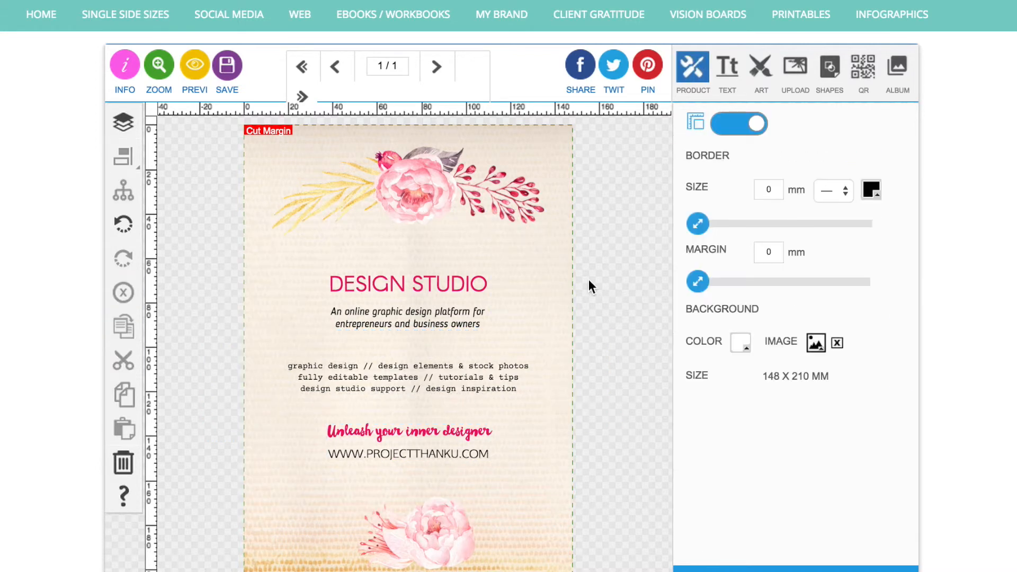
left_click(589, 280)
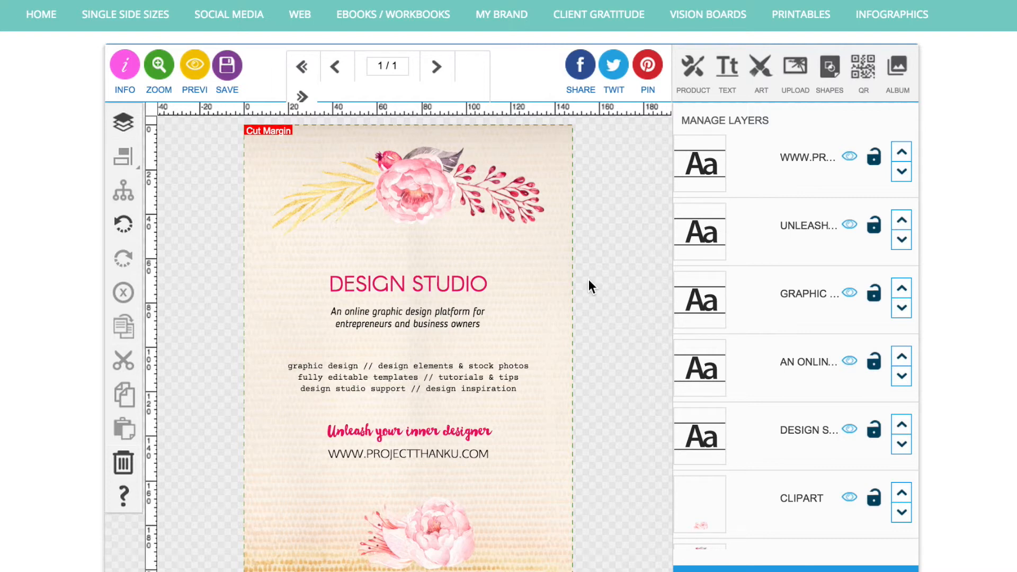
scroll(589, 279, "up", 1)
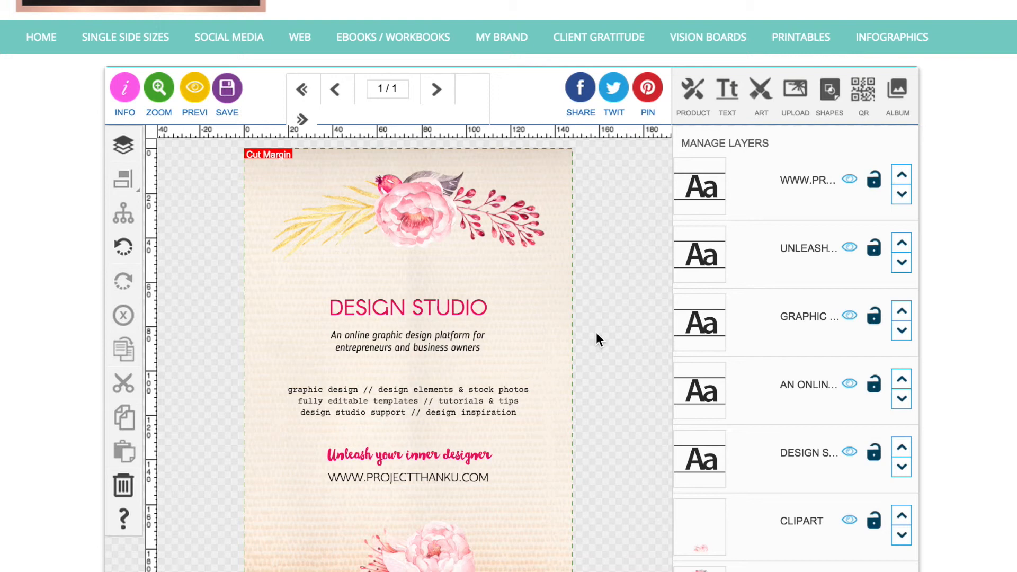
left_click(691, 96)
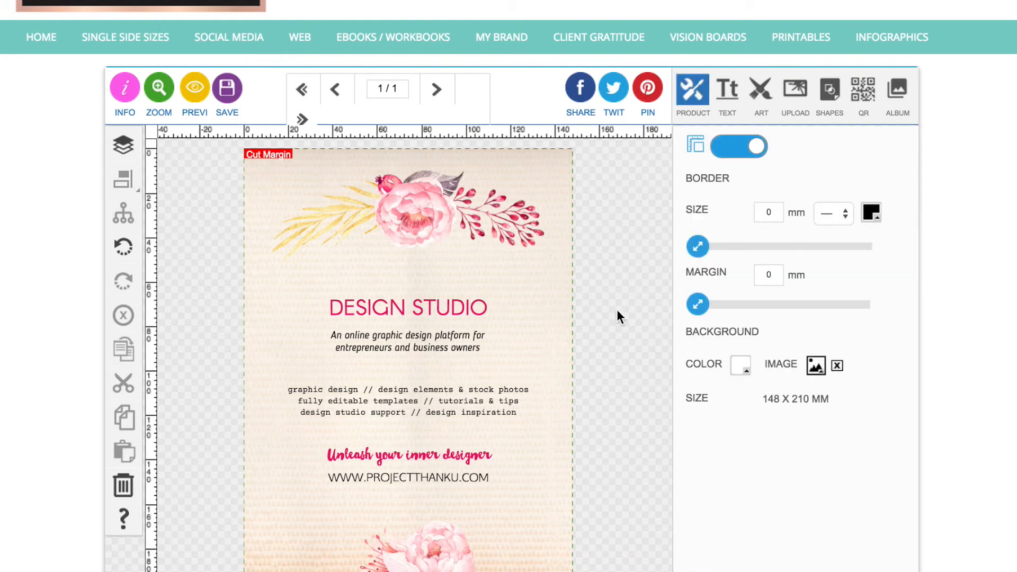
scroll(617, 310, "up", 1)
scroll(617, 309, "down", 1)
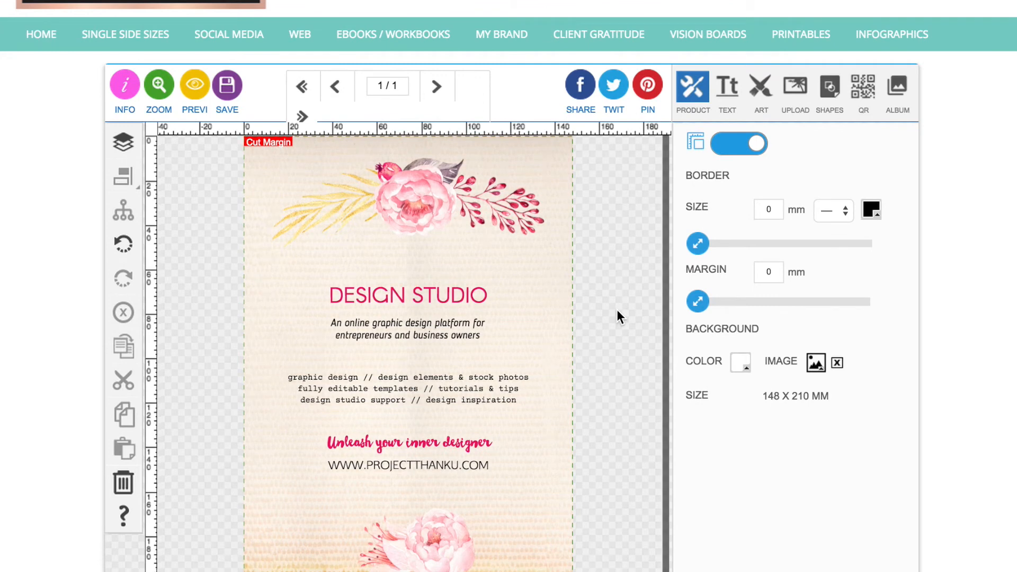
scroll(617, 310, "down", 1)
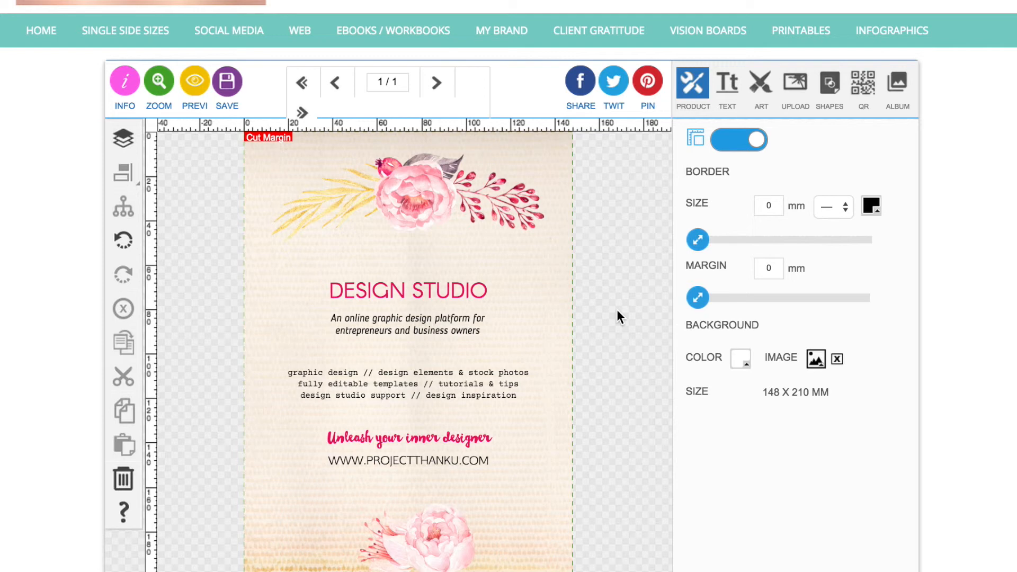
scroll(617, 310, "up", 1)
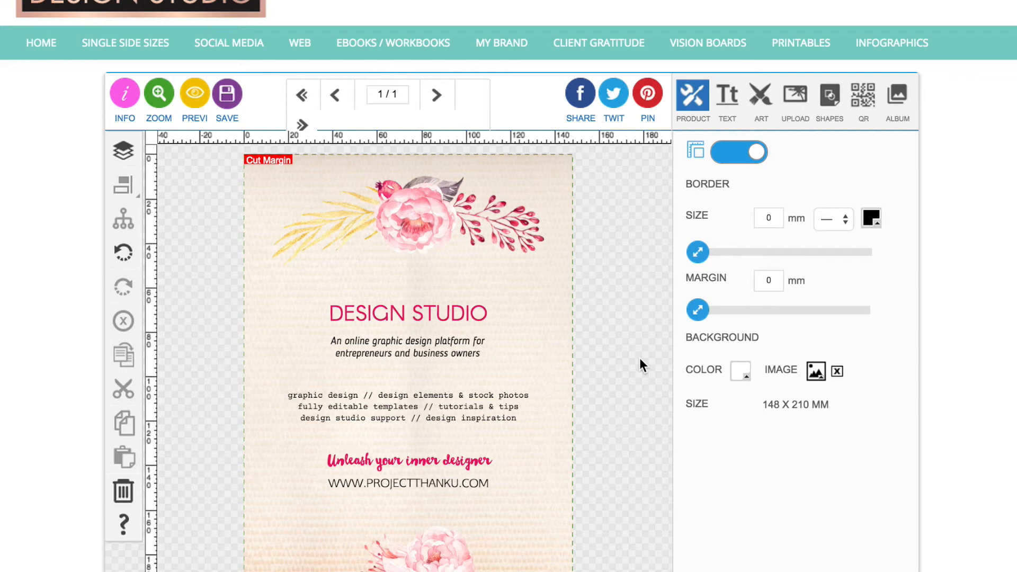
scroll(640, 358, "down", 1)
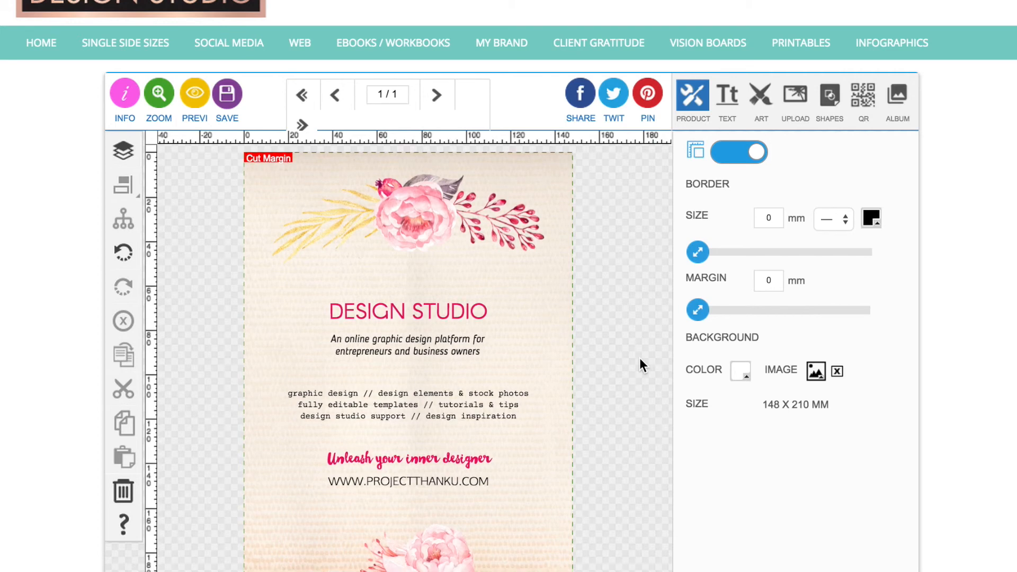